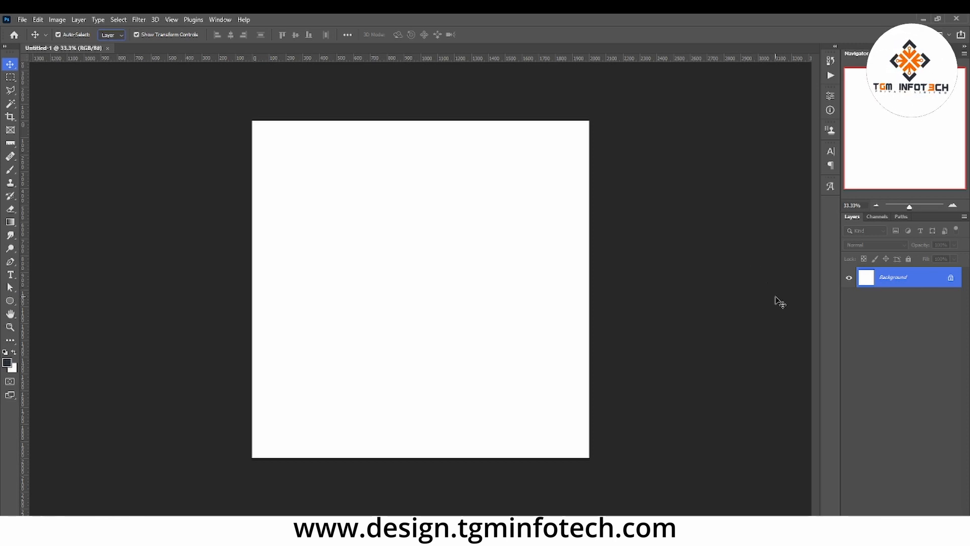
Step: Convert the blank document's locked Background into a regular layer and deselect it
click(951, 278)
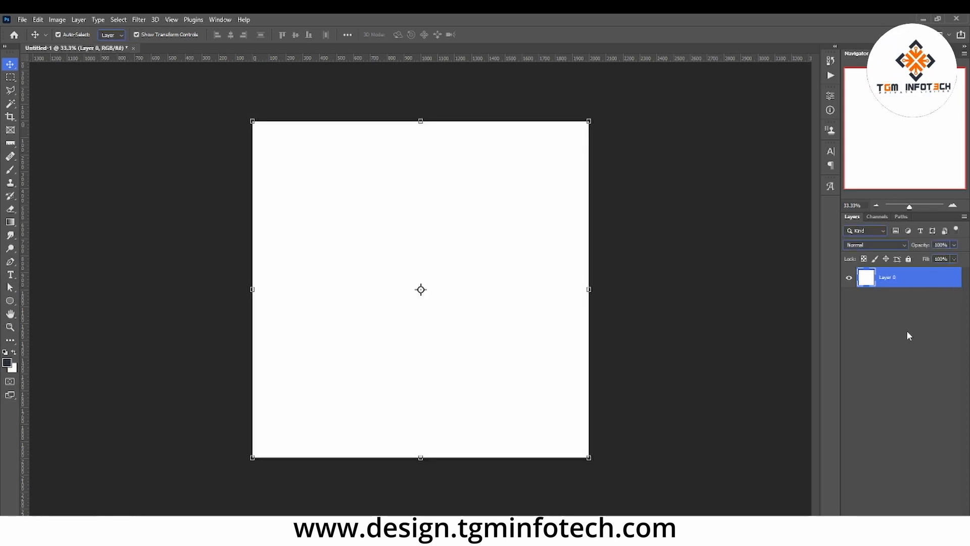
click(625, 234)
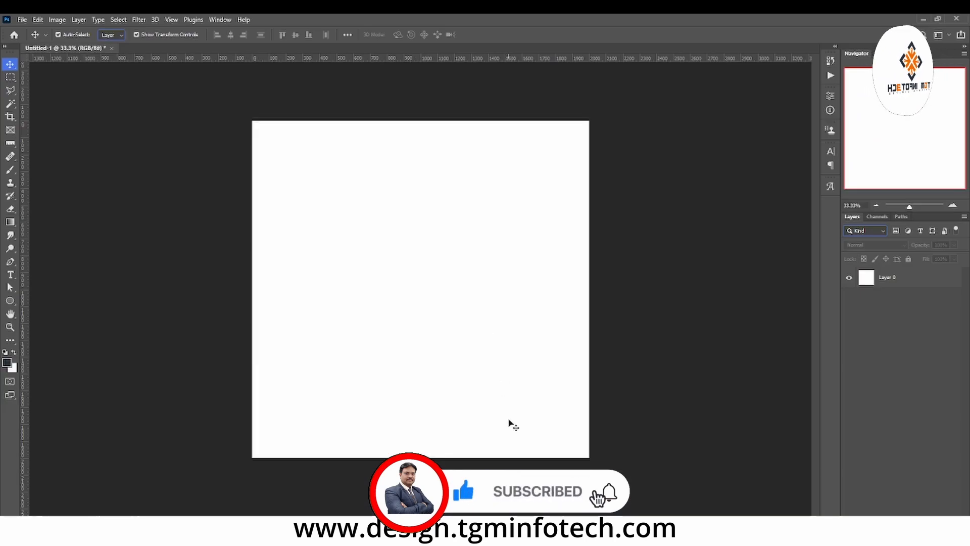
click(435, 258)
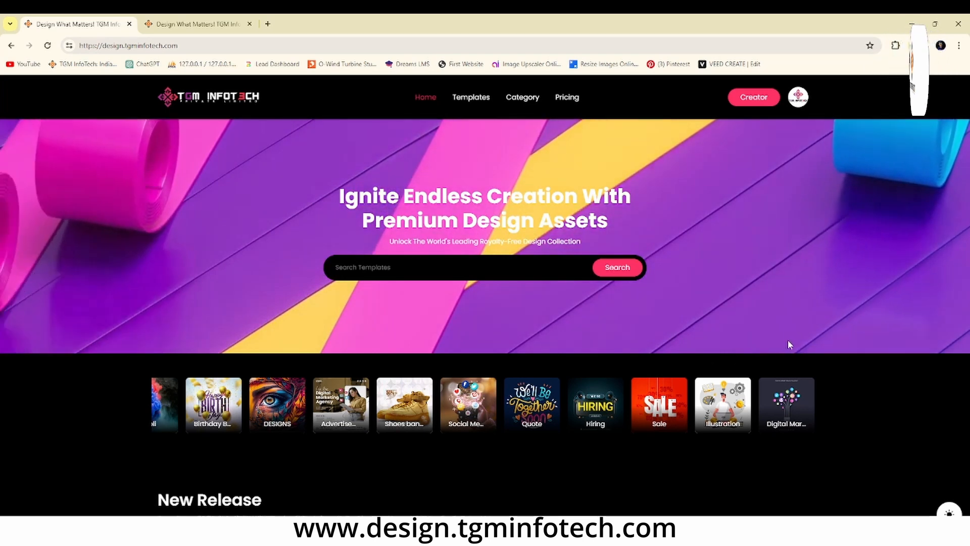
Step: On the design.tgminfotech.com site in the browser, open the Shoes banner category and the blue Exclusive Smart Shoes template's page
scroll(788, 343, down, 4)
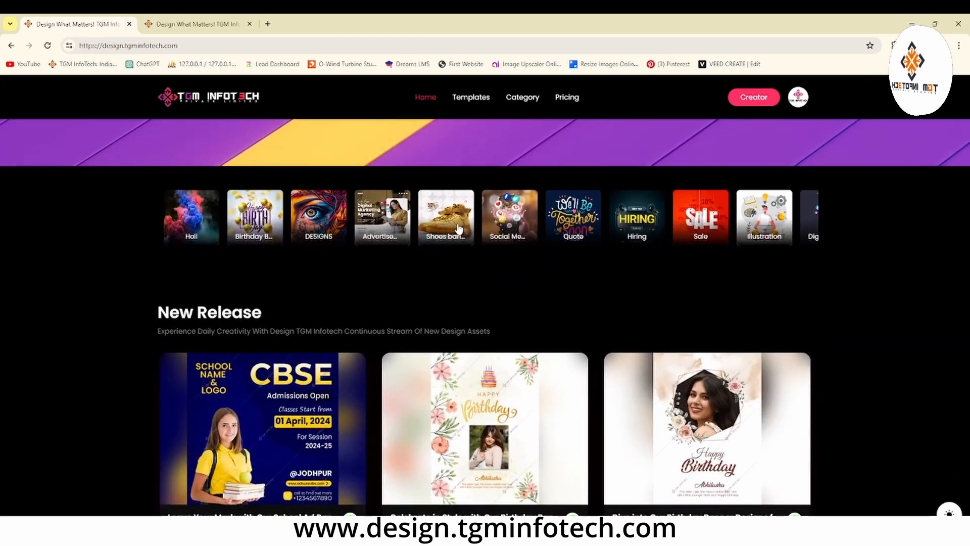
click(423, 219)
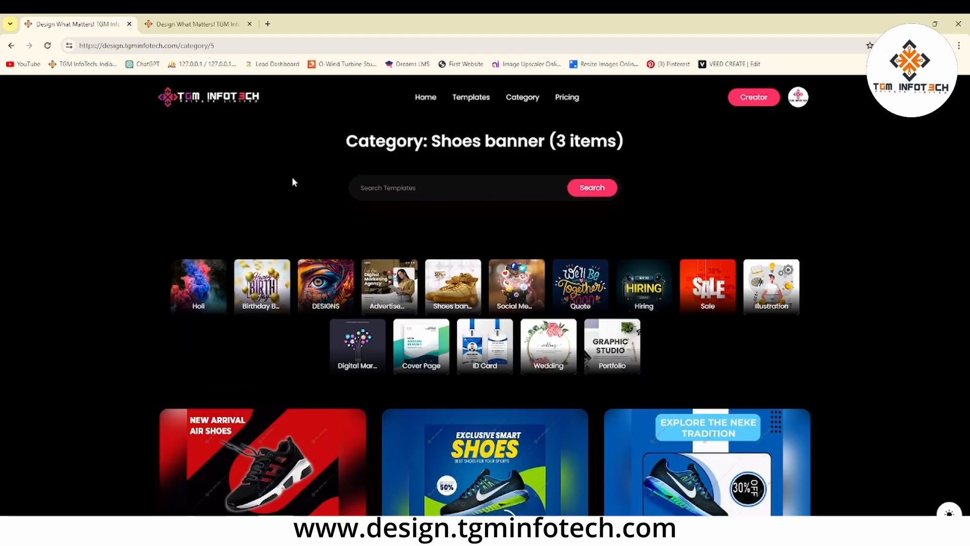
scroll(910, 283, down, 5)
click(483, 286)
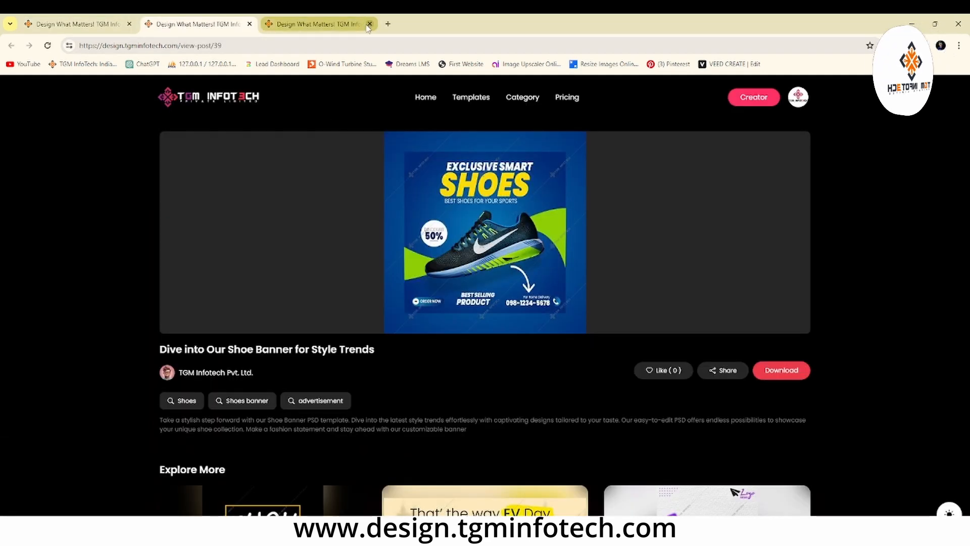
Step: Download the shoe banner template and extract its zip file in the Downloads folder to the suggested destination
click(788, 371)
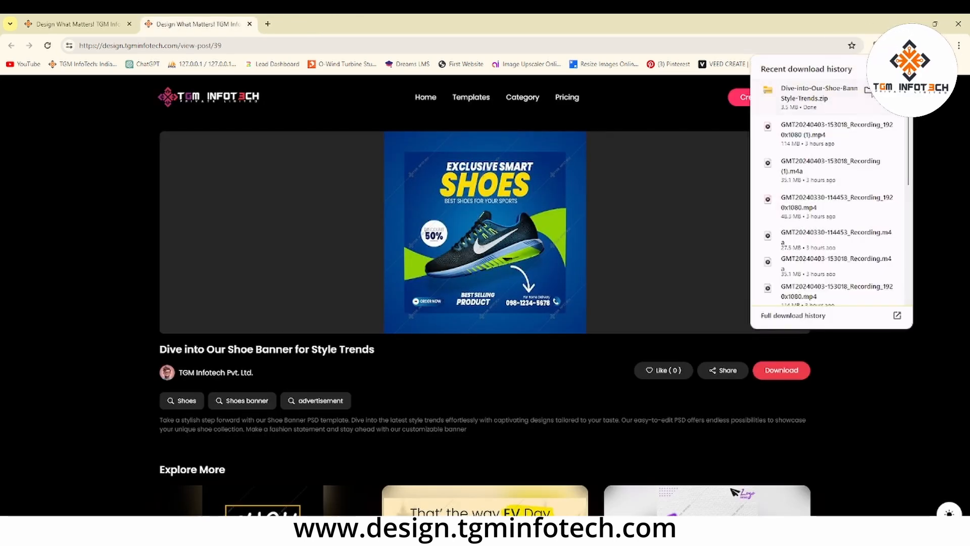
click(869, 92)
right_click(122, 147)
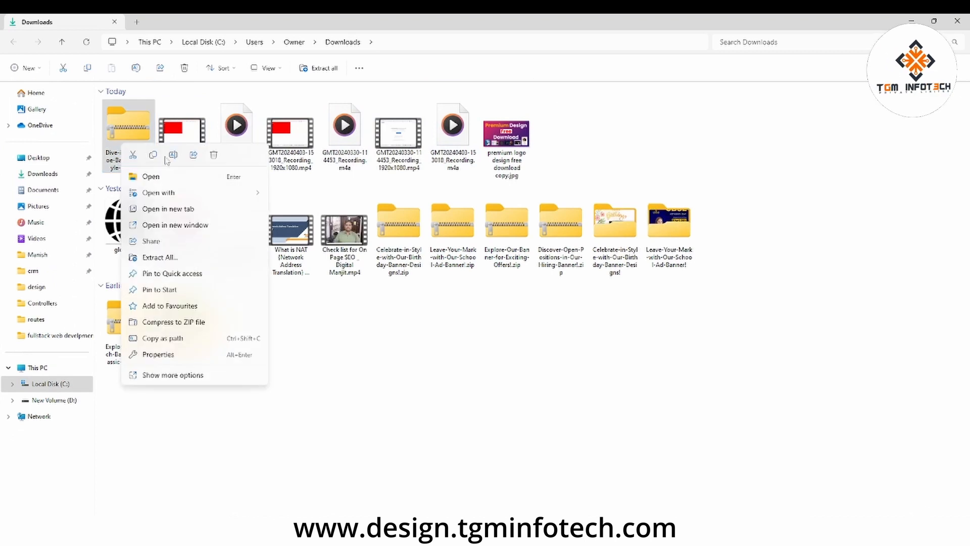
click(157, 257)
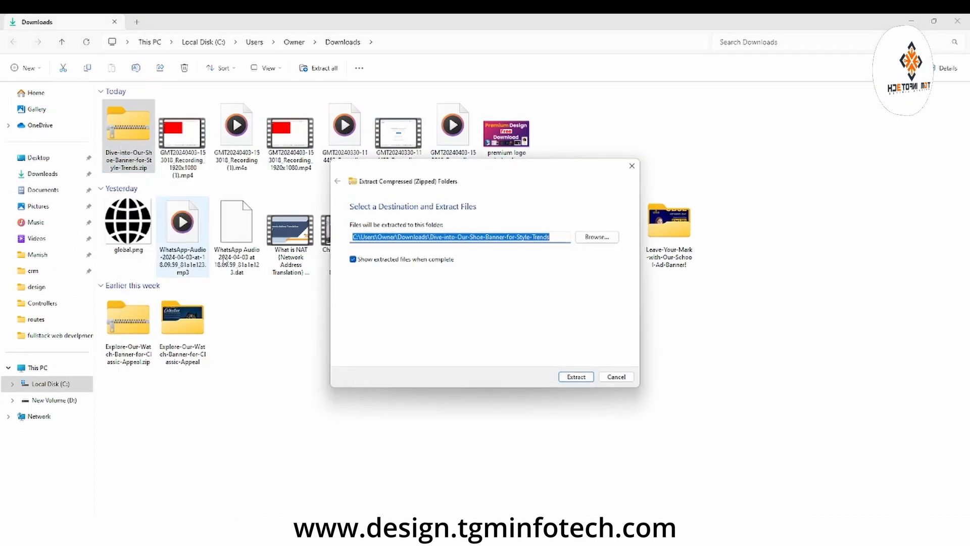
click(590, 379)
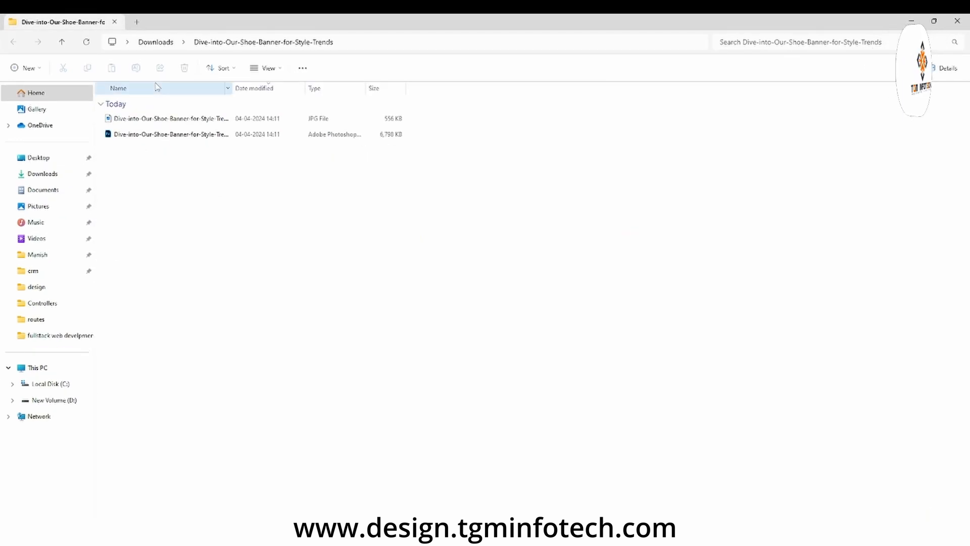
Step: Open the extracted shoe banner PSD in Photoshop and close the Untitled-1 document without saving
double_click(174, 134)
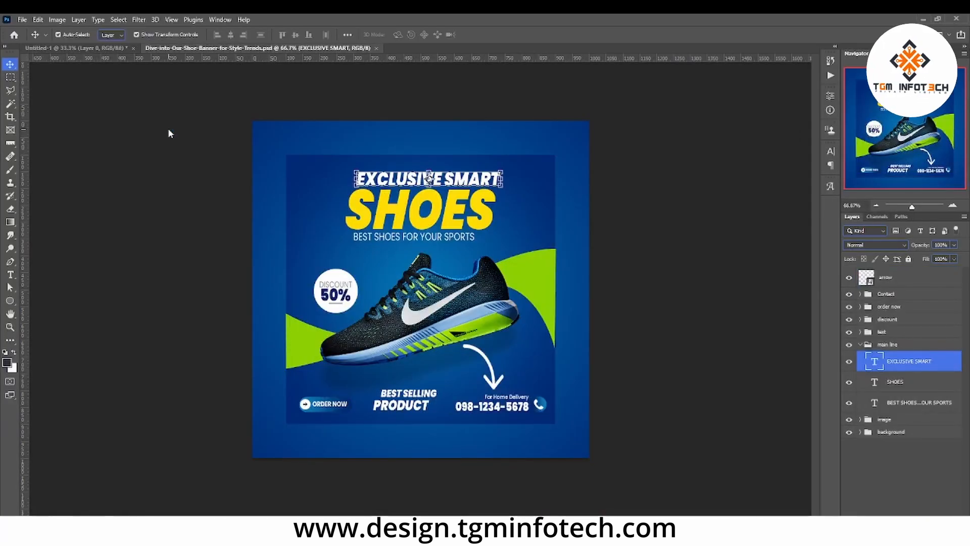
click(132, 48)
click(481, 210)
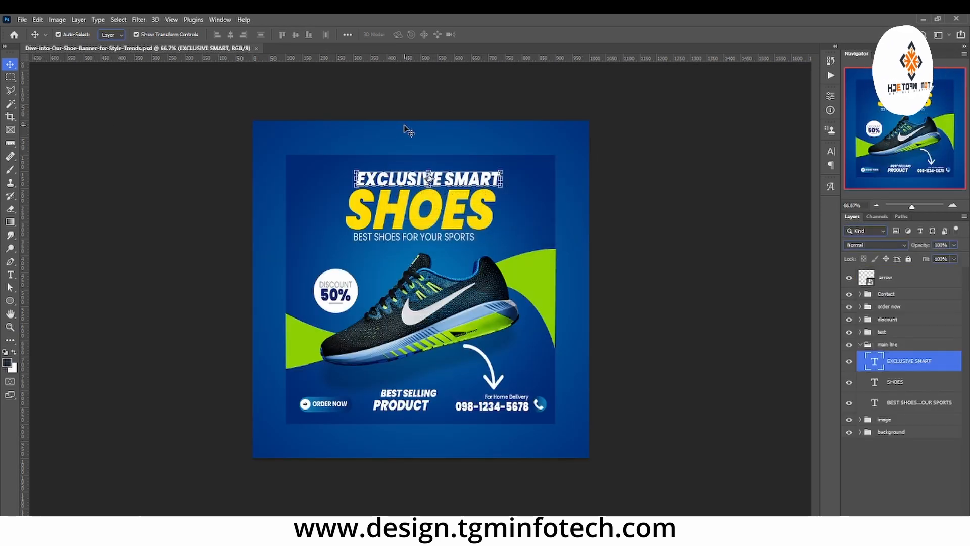
Step: Expand the background group and toggle the visibility of the group and its Rectangle 1 layer to examine what each contains
click(850, 431)
click(850, 431)
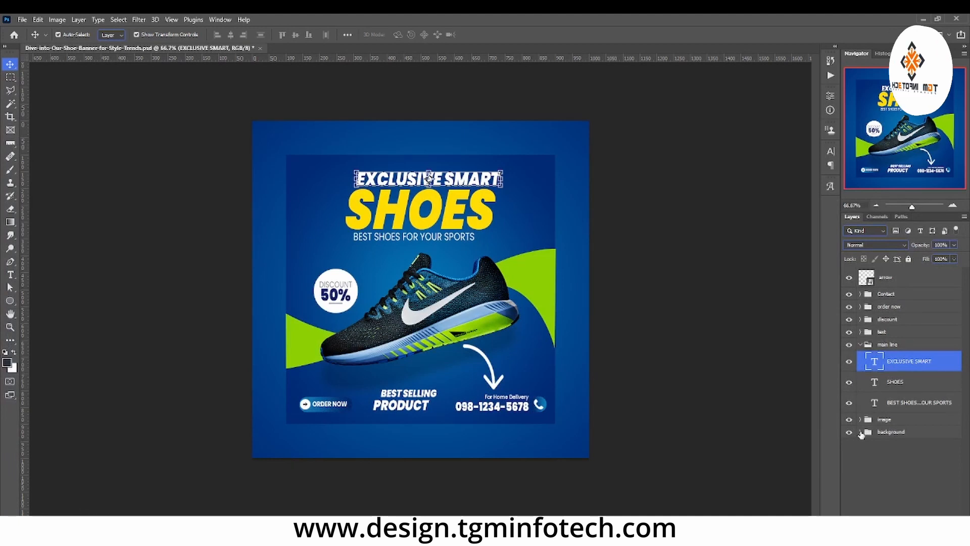
click(861, 432)
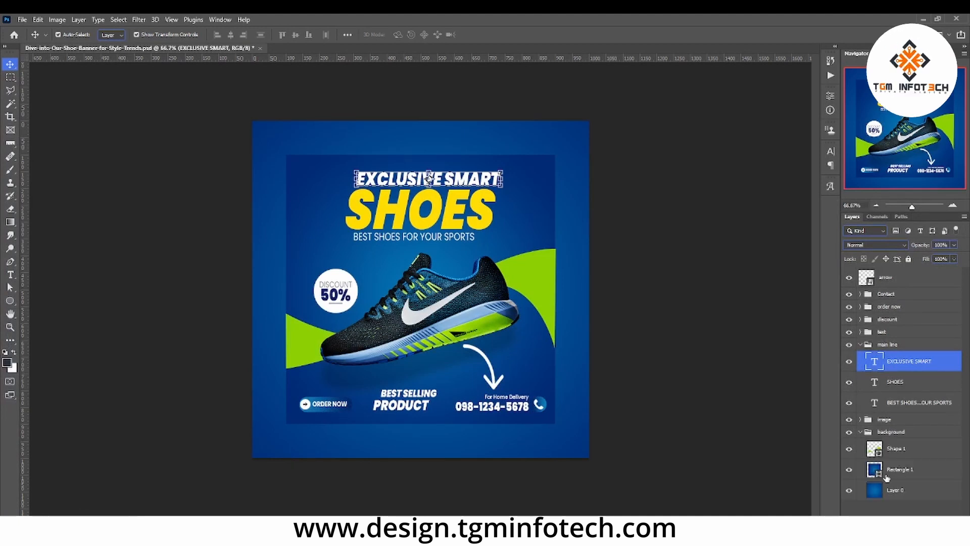
click(849, 471)
click(850, 470)
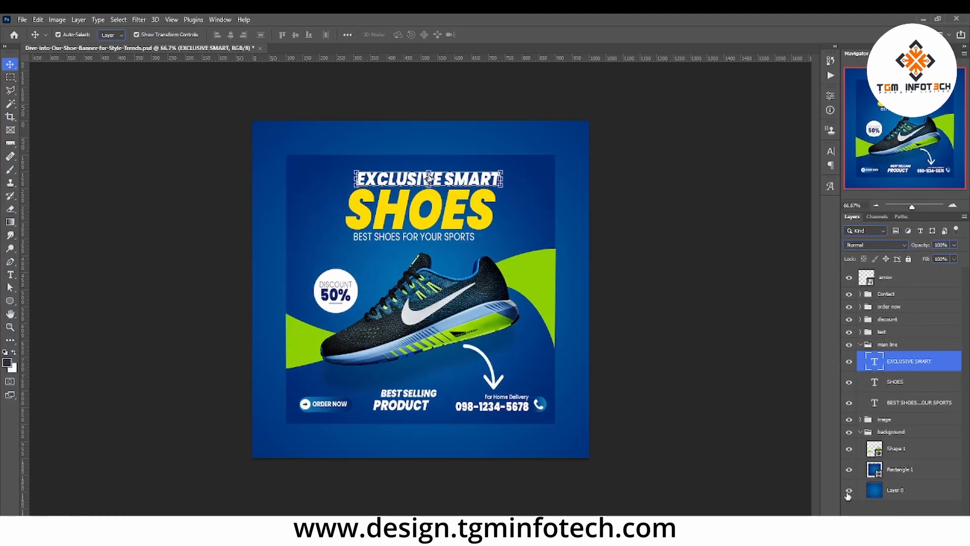
Step: Hide Layer 0 and scale all the layers above it proportionally to about 126% so the banner fills the canvas
click(849, 490)
click(910, 470)
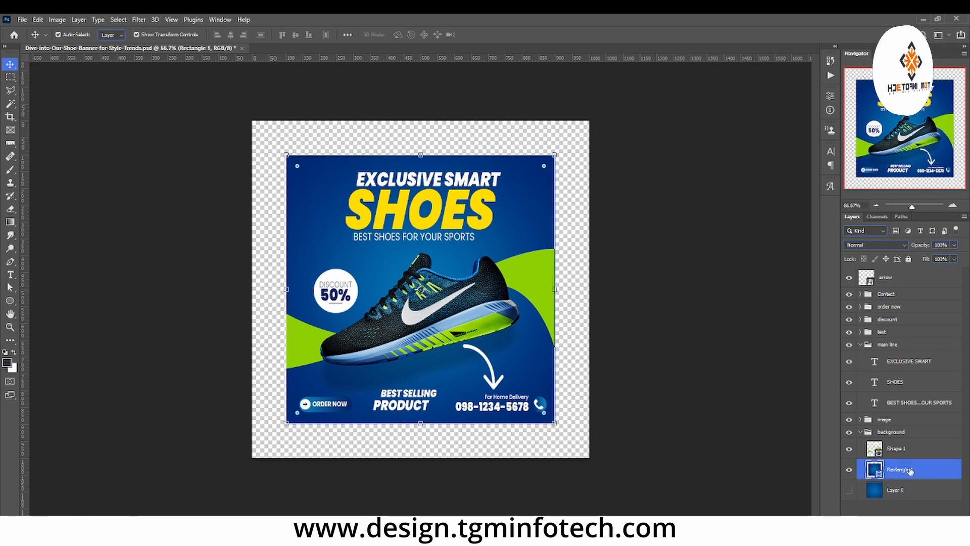
shift+click(907, 448)
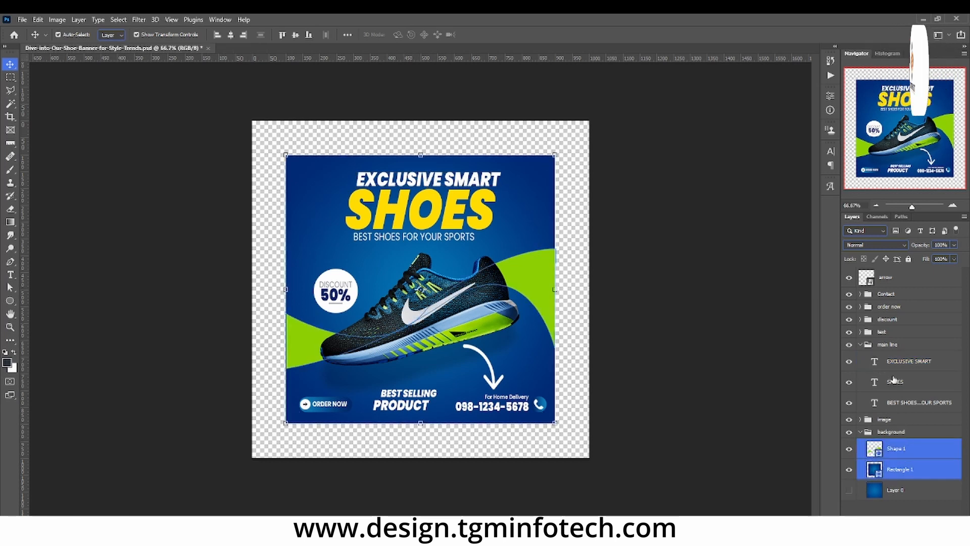
shift+click(892, 279)
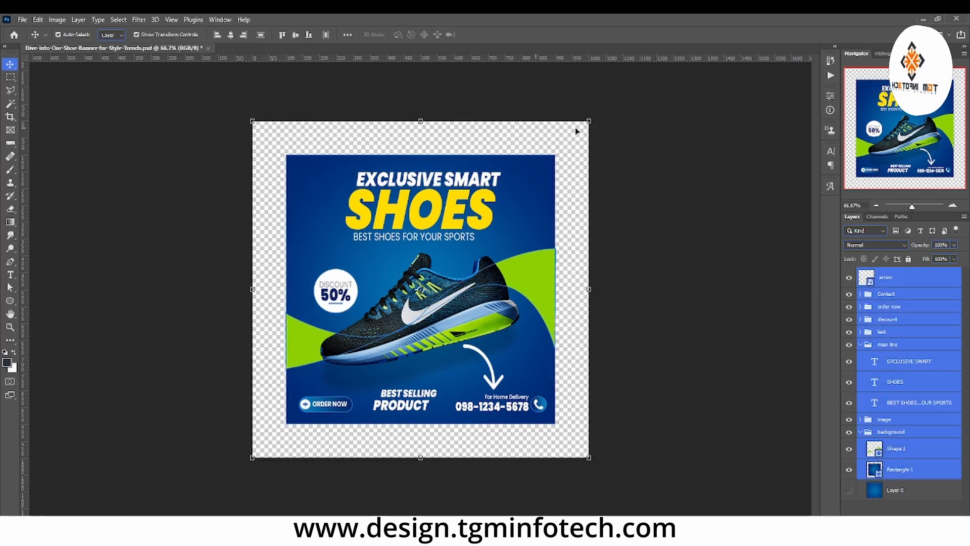
drag(615, 108, 629, 73)
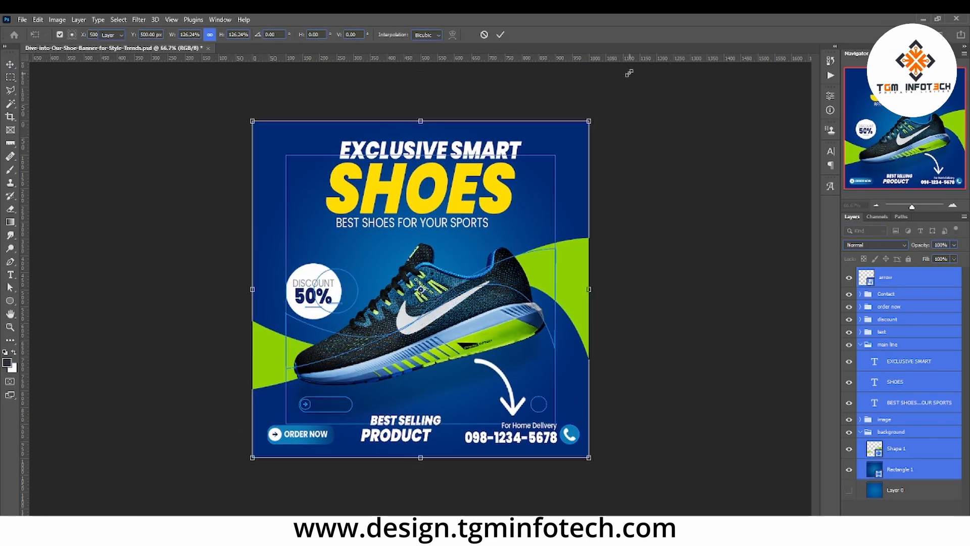
key(Return)
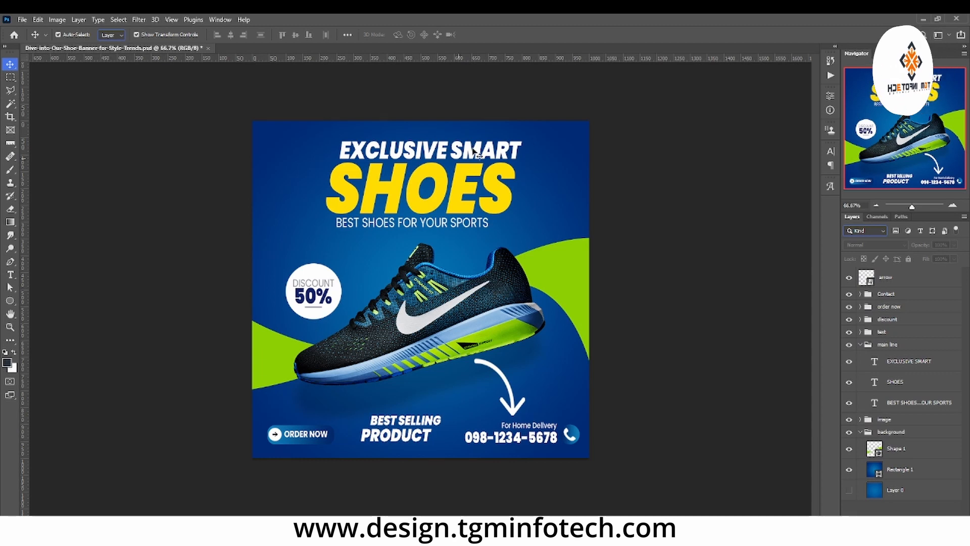
Step: Open the EXCLUSIVE SMART headline for text editing and display its font and character settings
key(z)
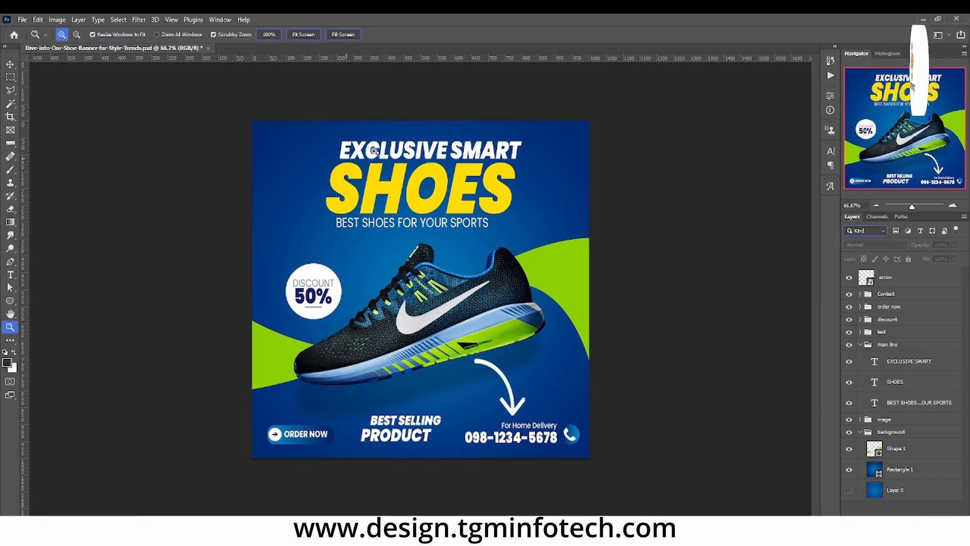
drag(374, 151, 399, 151)
key(v)
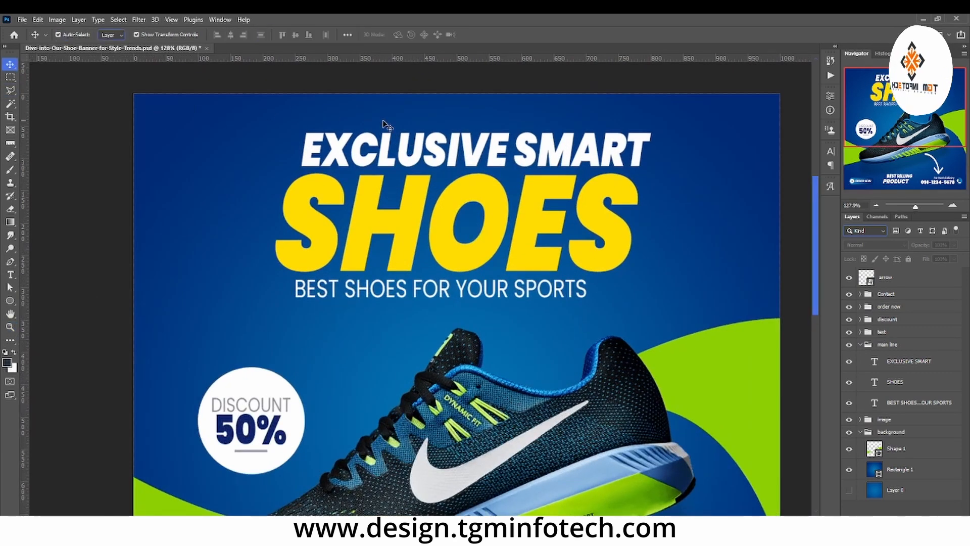
click(384, 124)
click(495, 157)
double_click(544, 145)
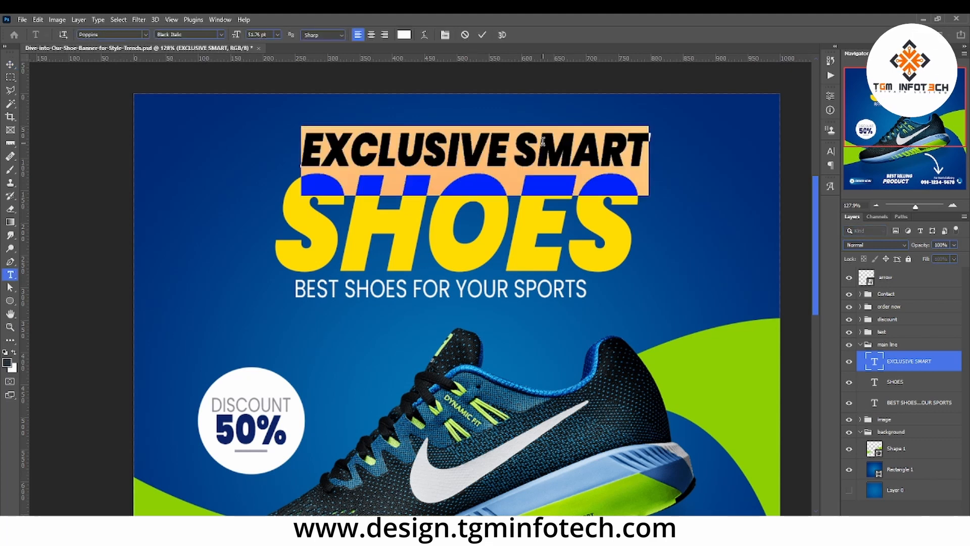
click(10, 66)
double_click(552, 148)
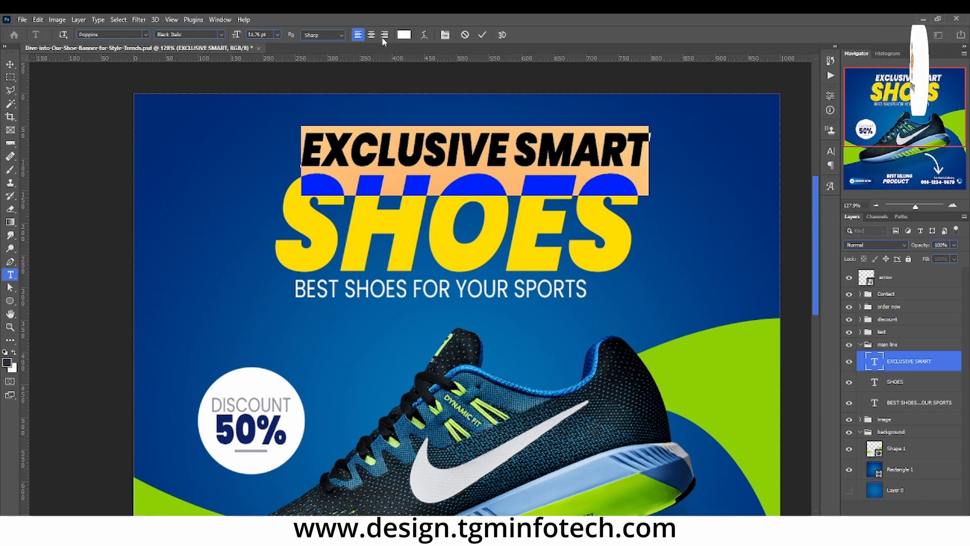
click(834, 152)
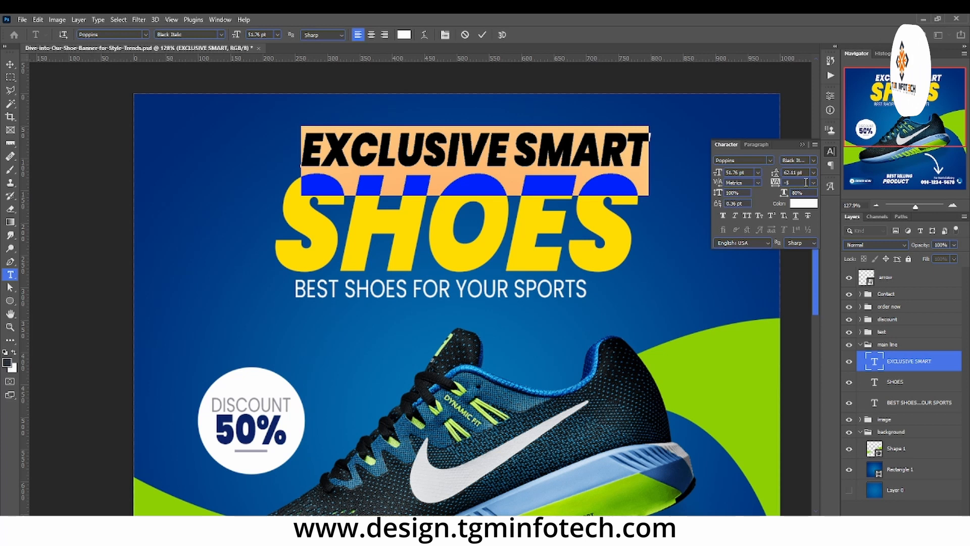
click(761, 161)
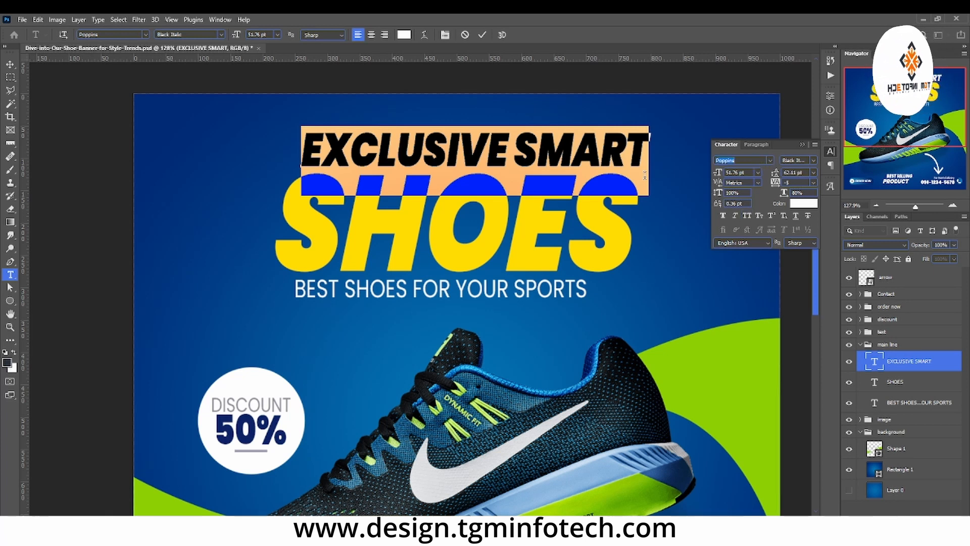
click(484, 154)
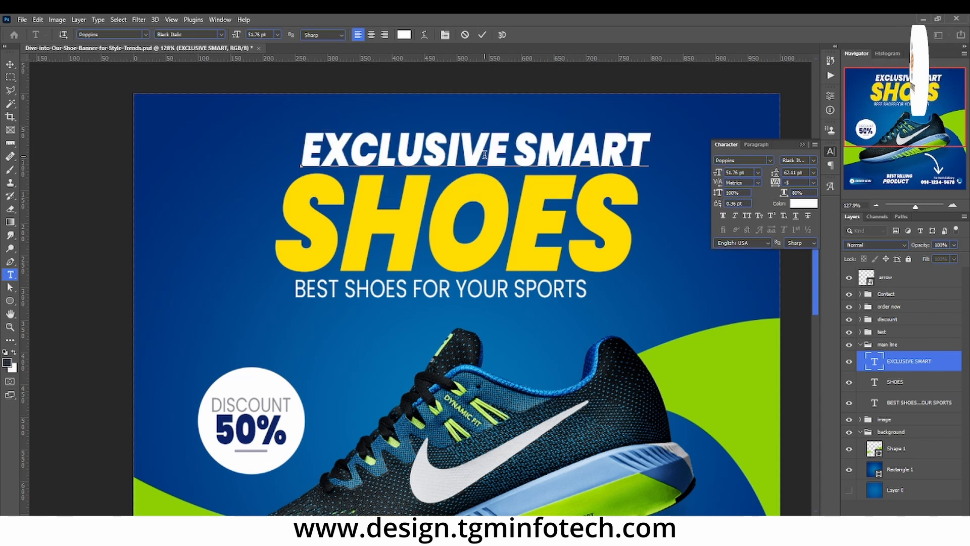
key(ctrl+a)
text(Ex)
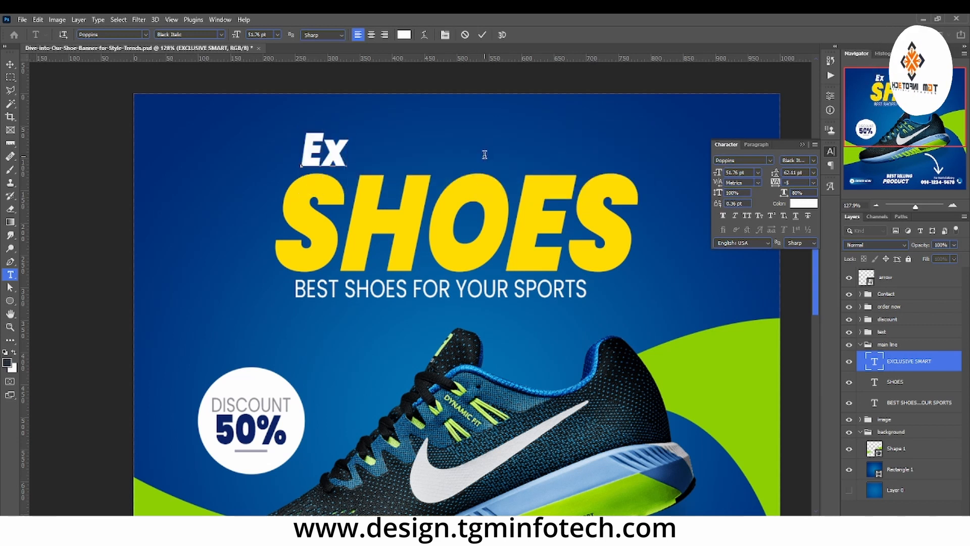
text(clusi)
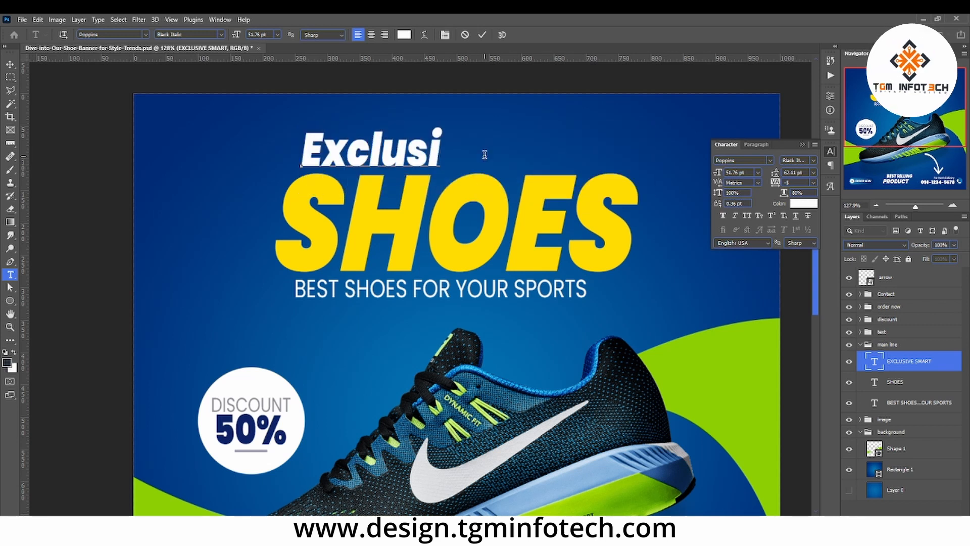
text(ve)
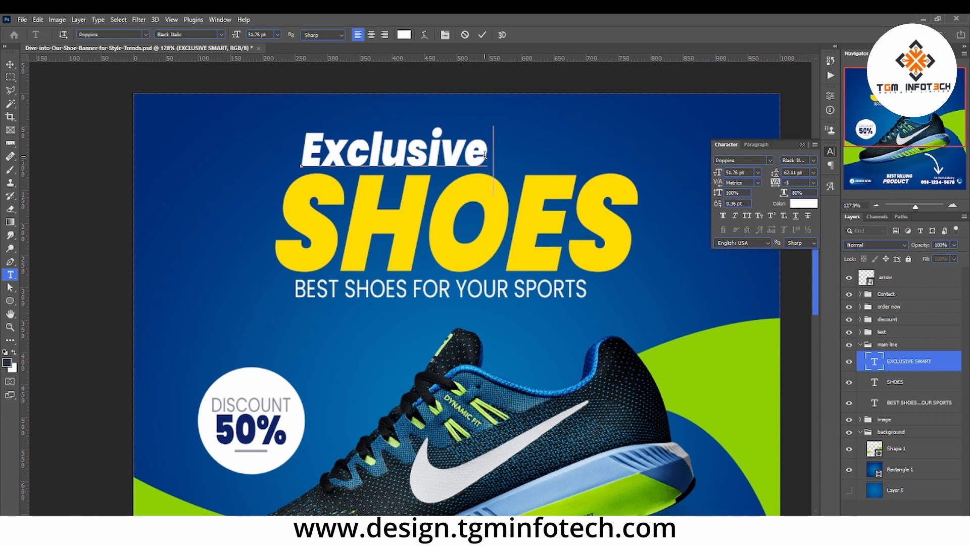
key(ctrl+z)
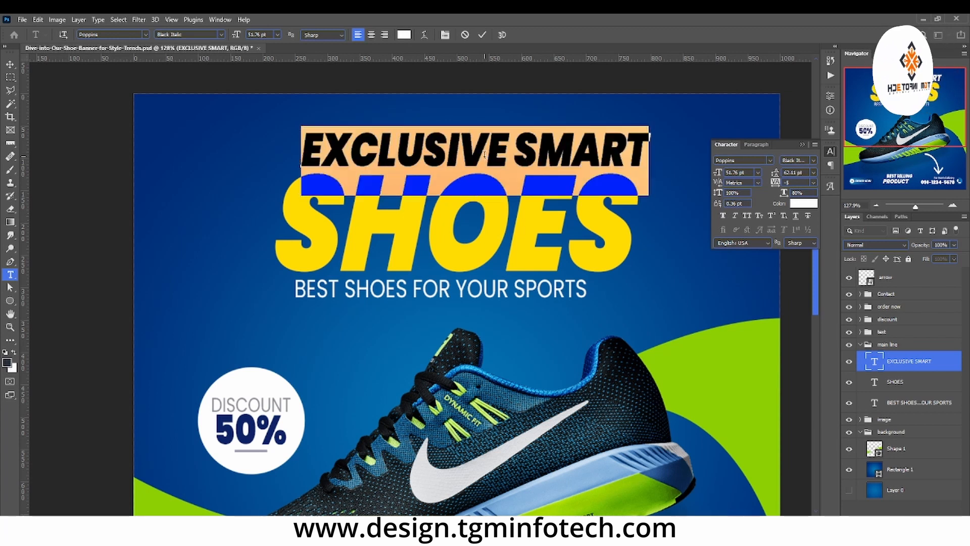
Step: Replace the headline above SHOES with the text "Exclusive Smart"
text(Ex)
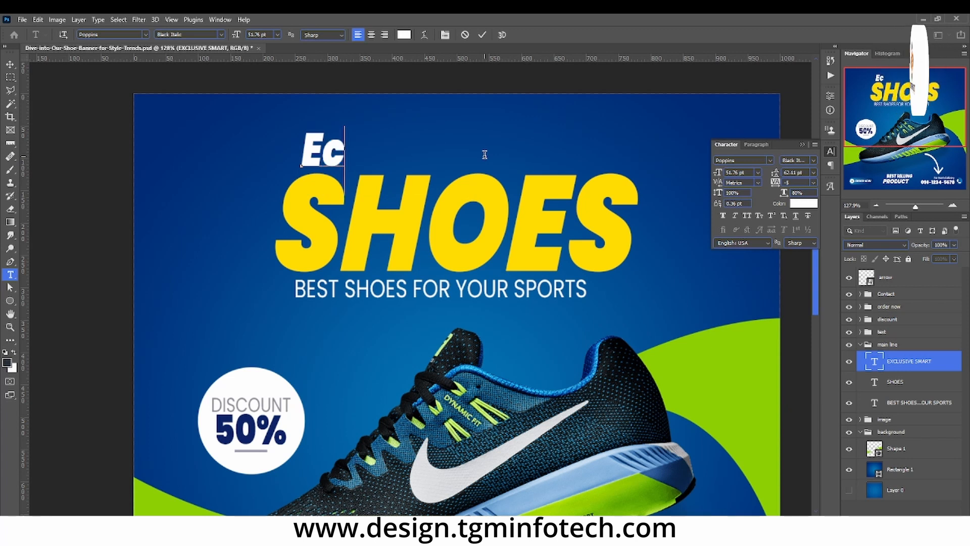
text(clusi)
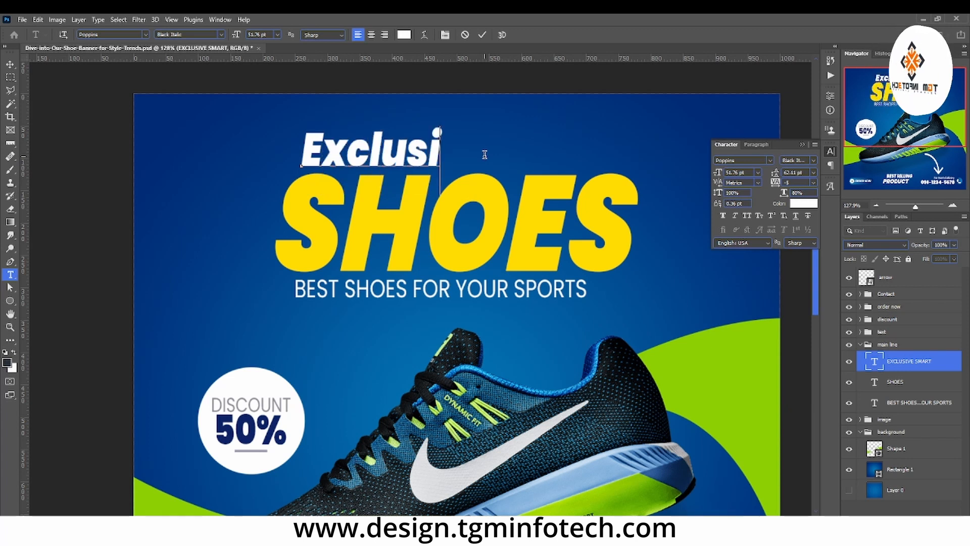
text(ve Sma)
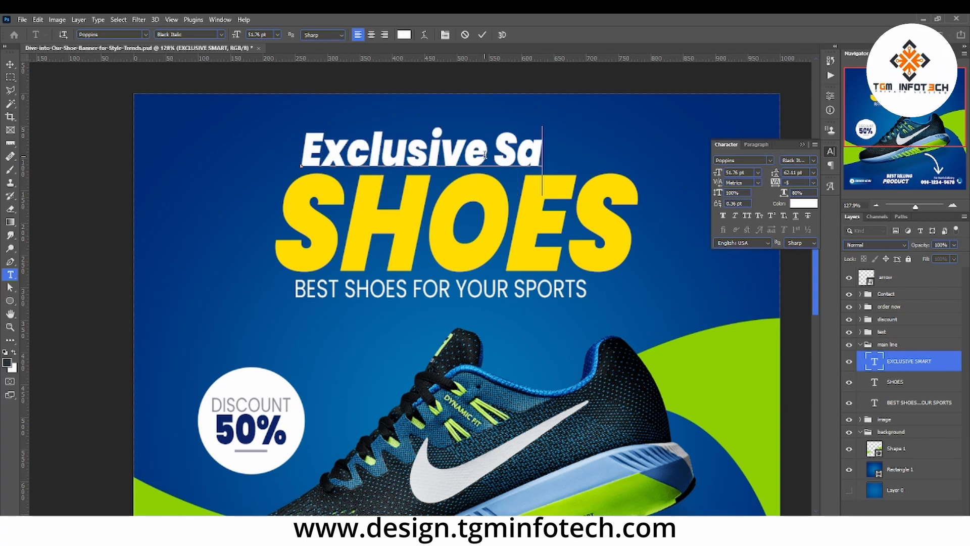
key(BackSpace)
text(mart)
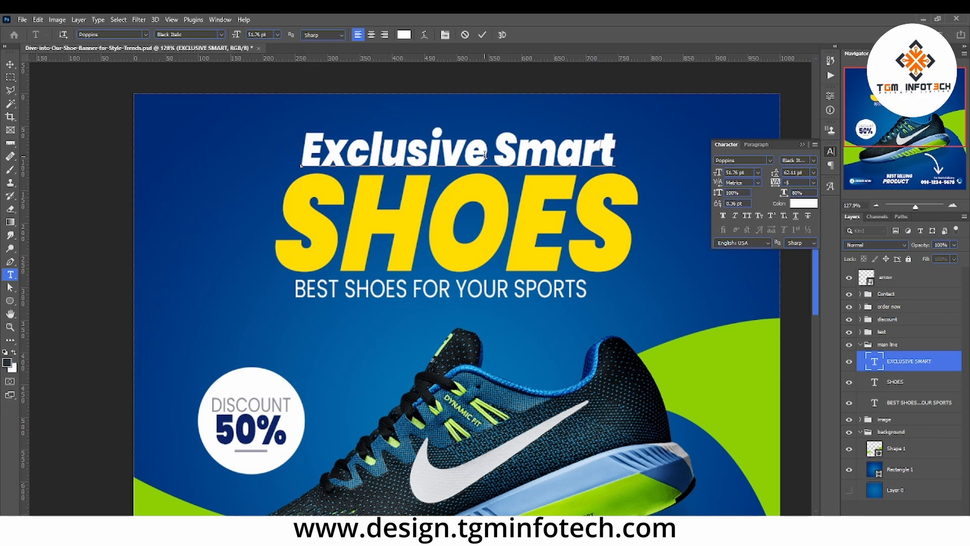
Step: Compress the Exclusive Smart headline vertically from its upper edge to a font size of about 46.45 pt
click(11, 65)
drag(463, 125, 461, 133)
key(Return)
Step: Set the font of the Exclusive Smart headline to Montserrat Italic
double_click(597, 162)
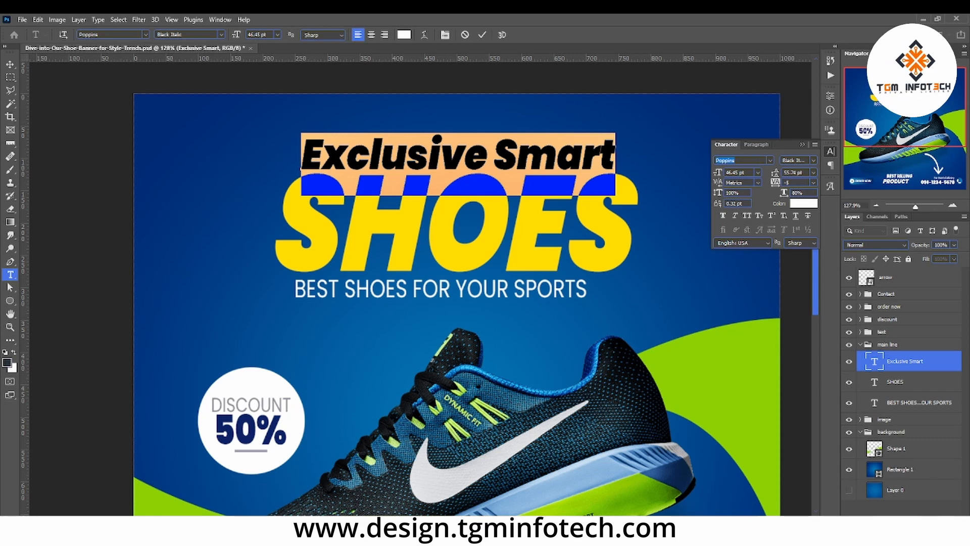
text(mont)
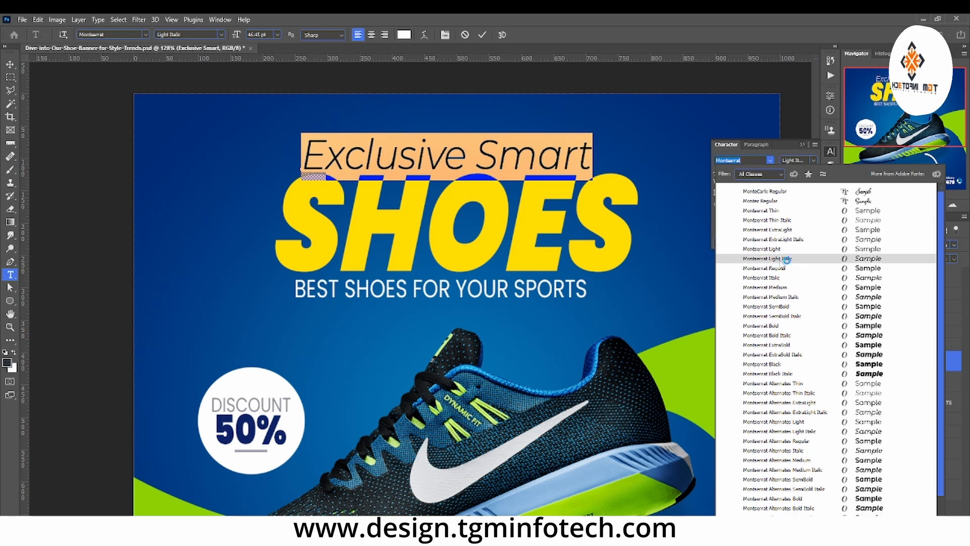
click(780, 278)
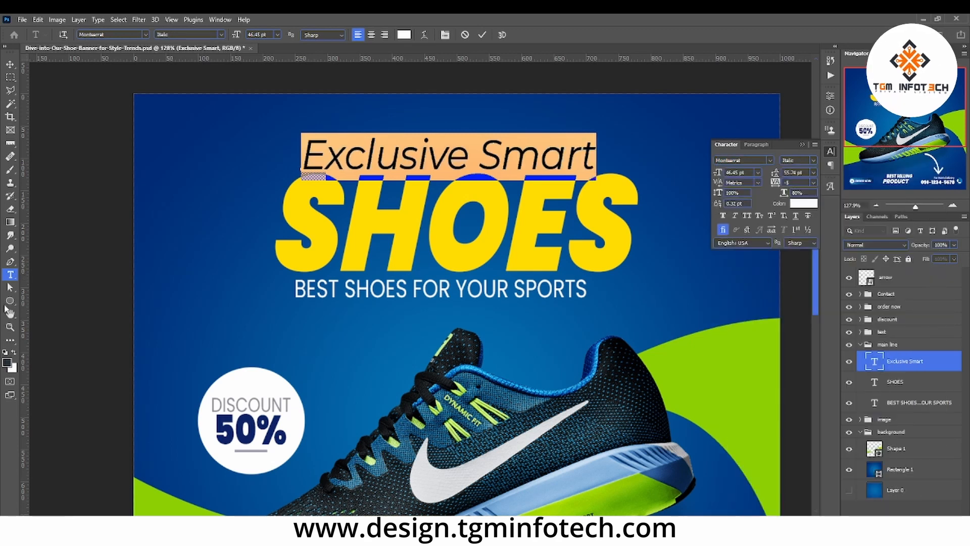
click(9, 326)
drag(524, 150, 483, 167)
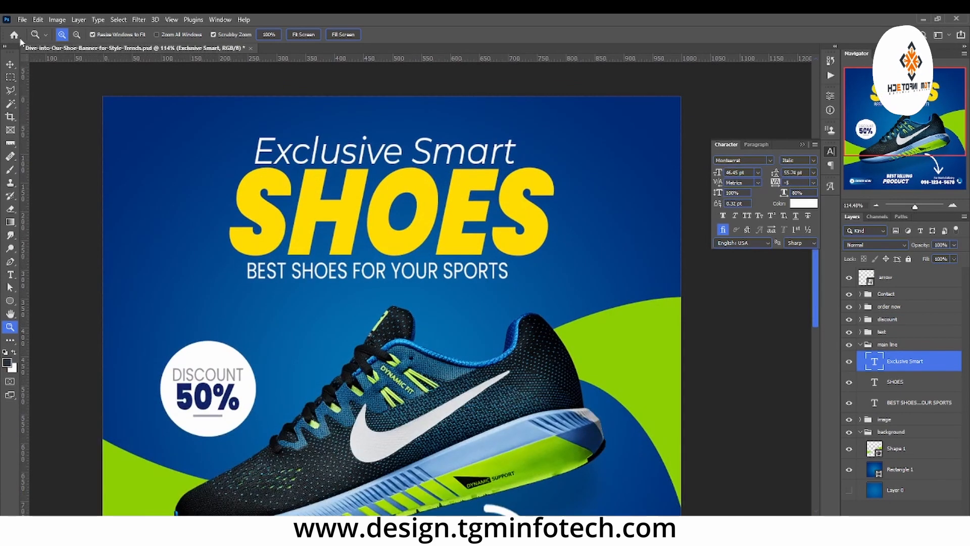
Step: Tighten the letter tracking of the yellow SHOES text and save the document
click(10, 63)
click(326, 196)
double_click(326, 195)
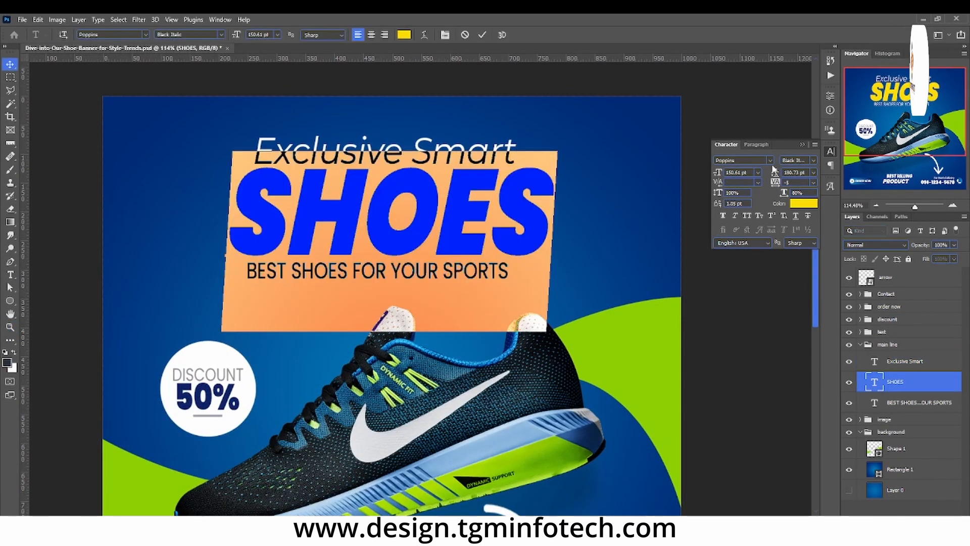
drag(773, 183, 772, 184)
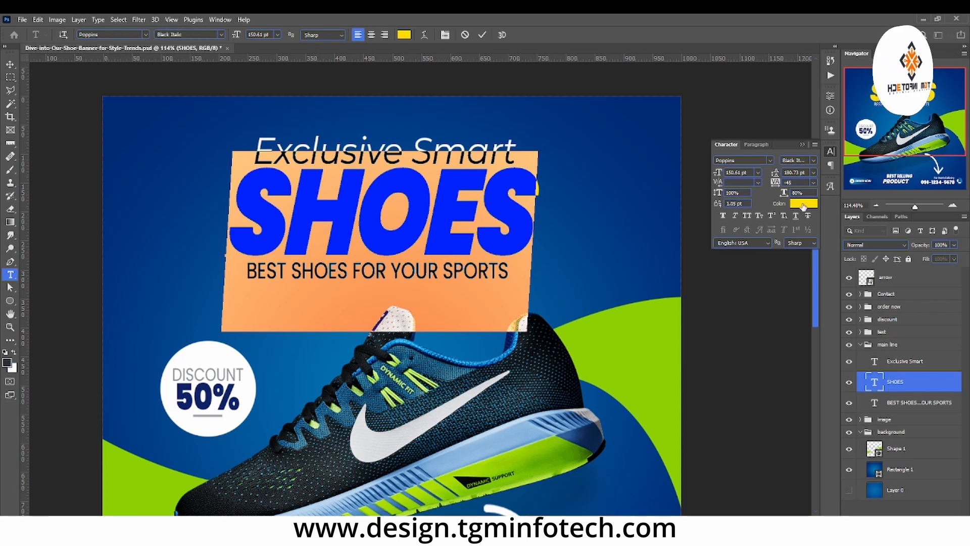
key(ctrl+Return)
key(v)
key(ctrl+s)
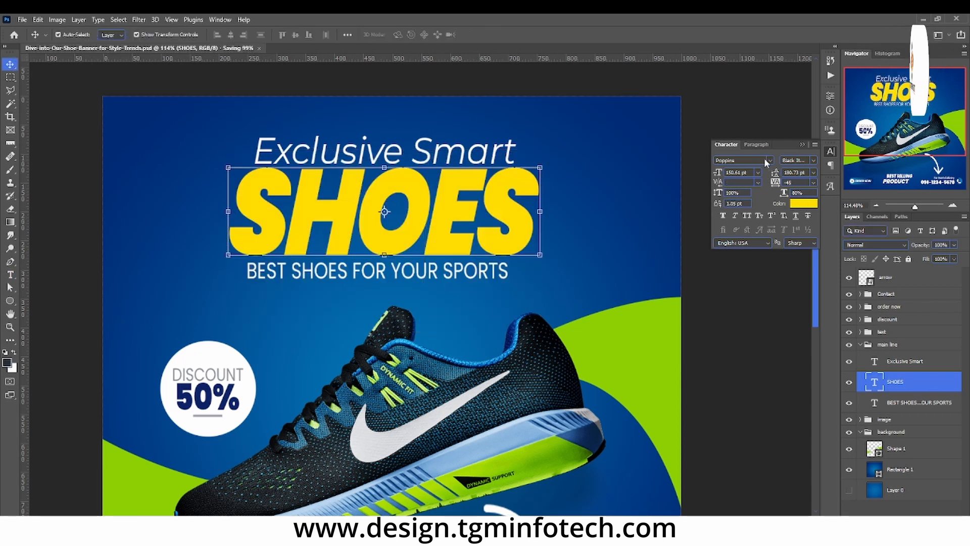
Step: Set the font of the yellow SHOES text to Montserrat ExtraBold Italic
key(t)
key(Return)
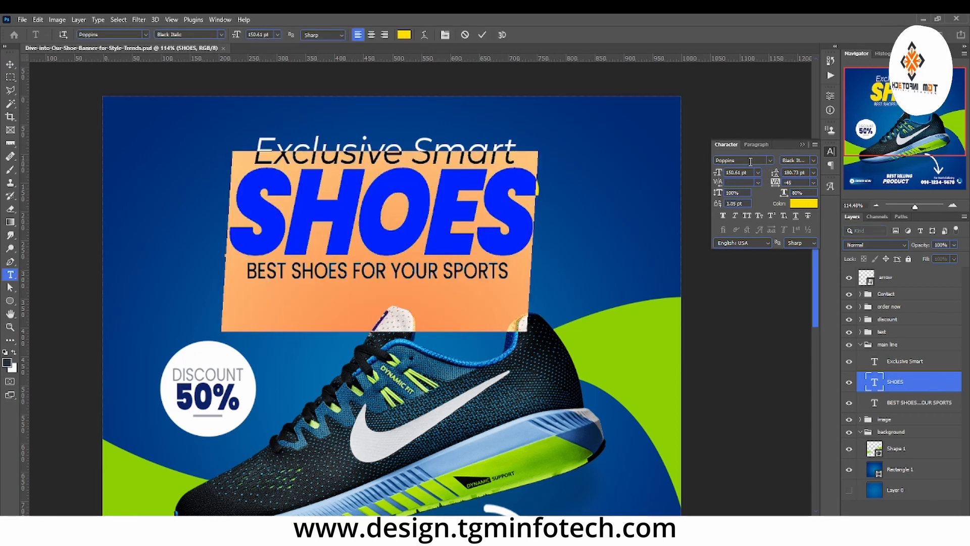
text(Mon)
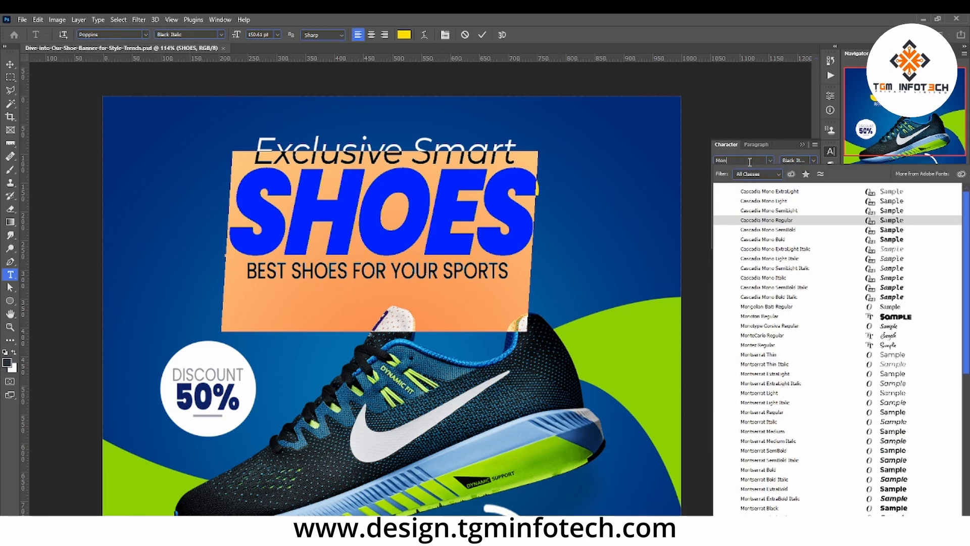
text(tserrat)
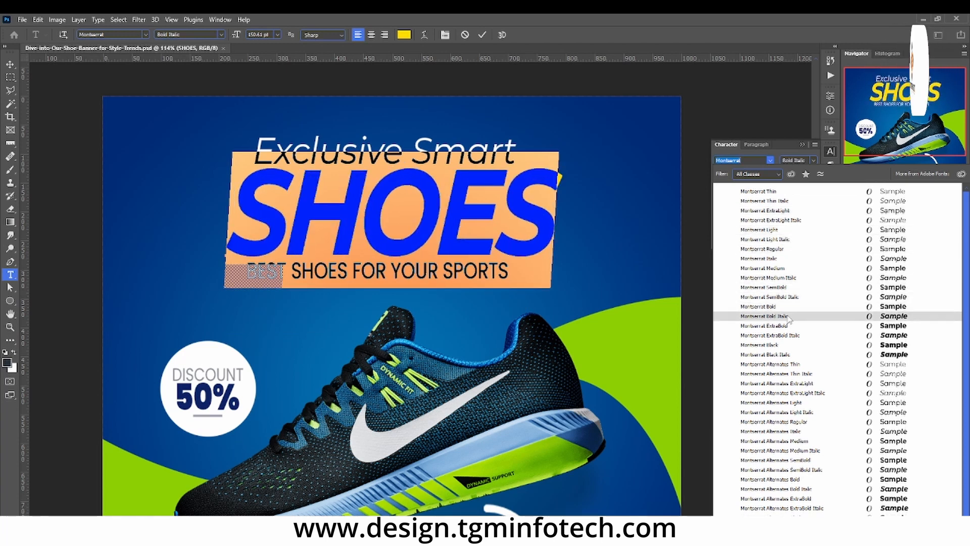
click(805, 340)
Step: Retype the letters after the S in the yellow title so that it reads "Shoes"
drag(298, 206, 607, 209)
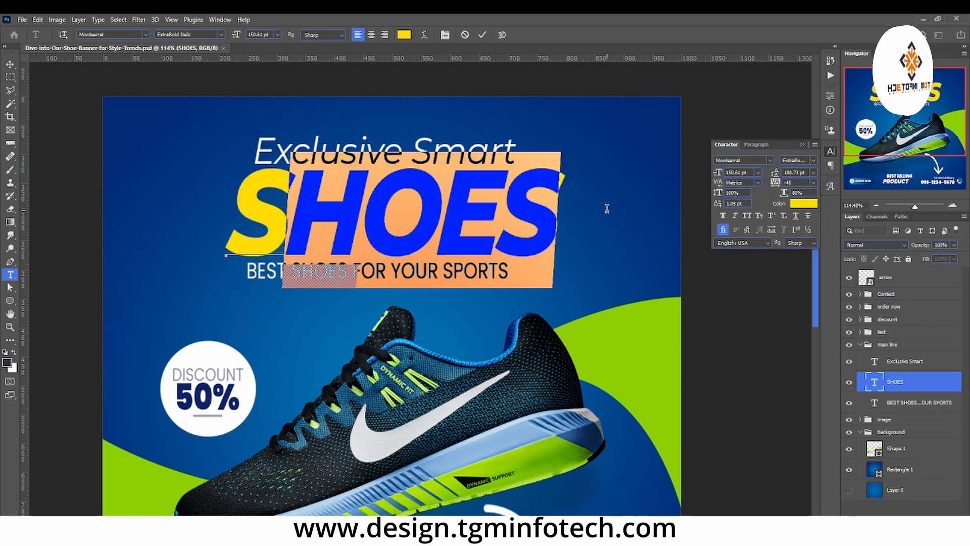
text(oes)
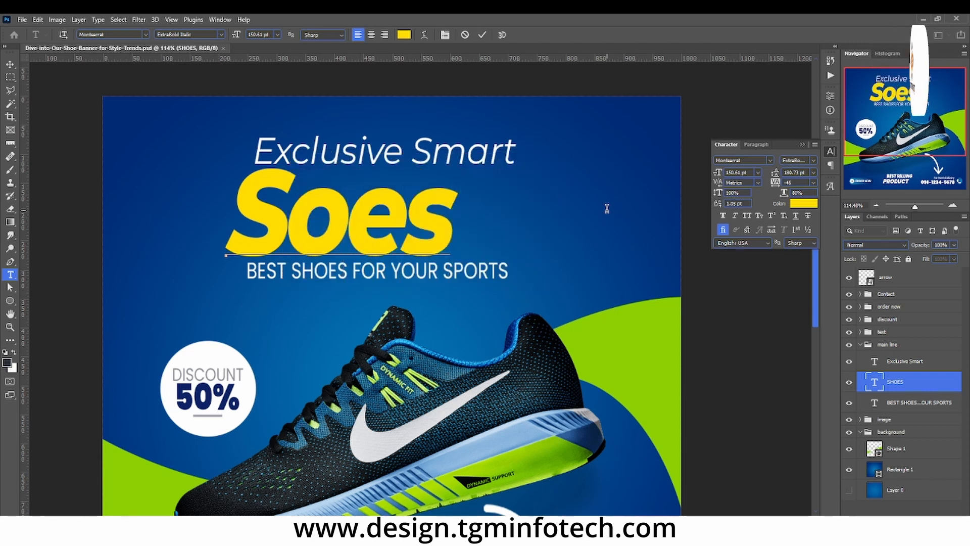
text(h)
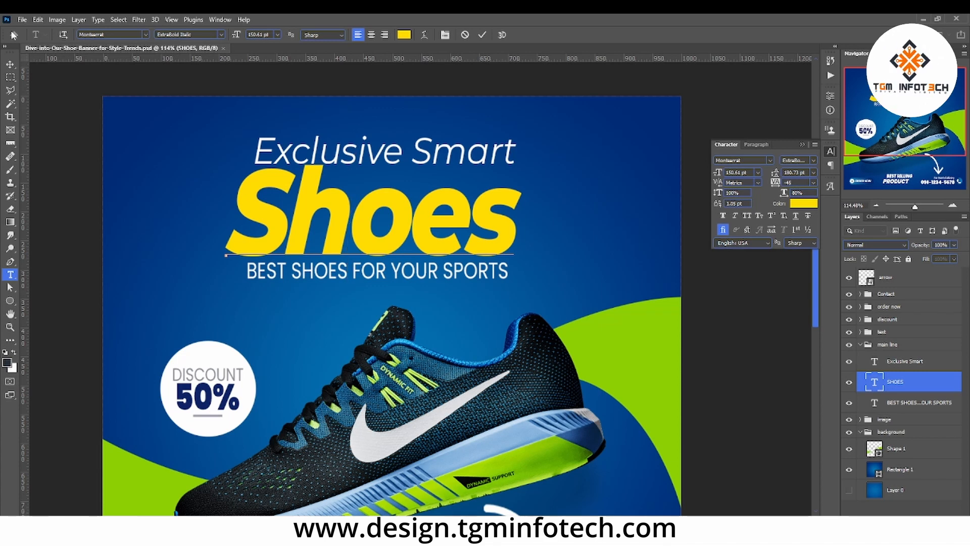
Step: Apply All Caps to the whole yellow Shoes title and commit the text
key(ctrl+a)
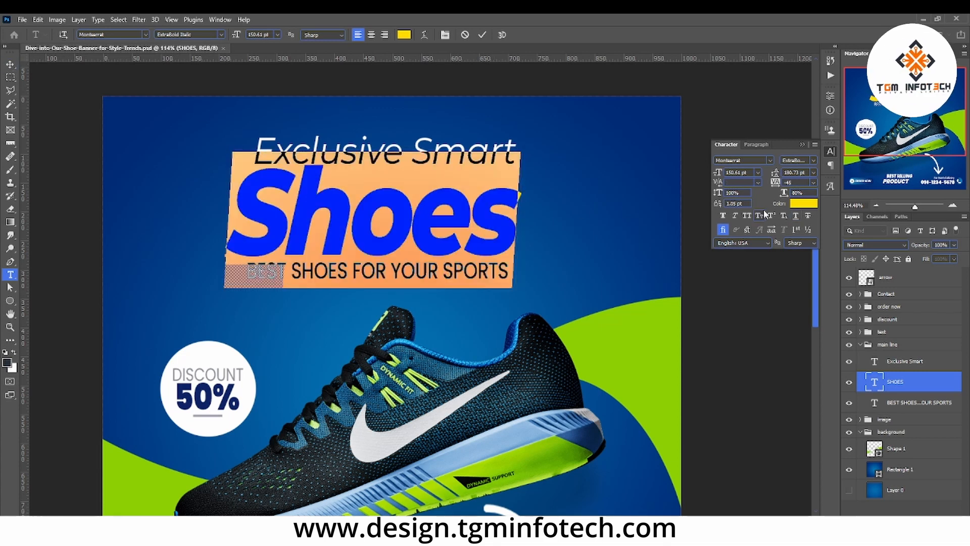
click(759, 216)
click(748, 216)
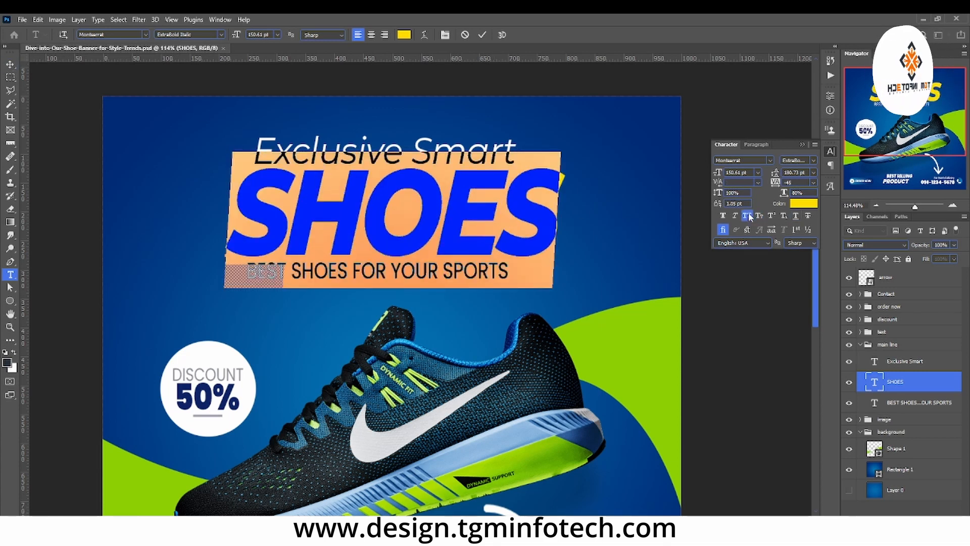
click(10, 64)
click(494, 303)
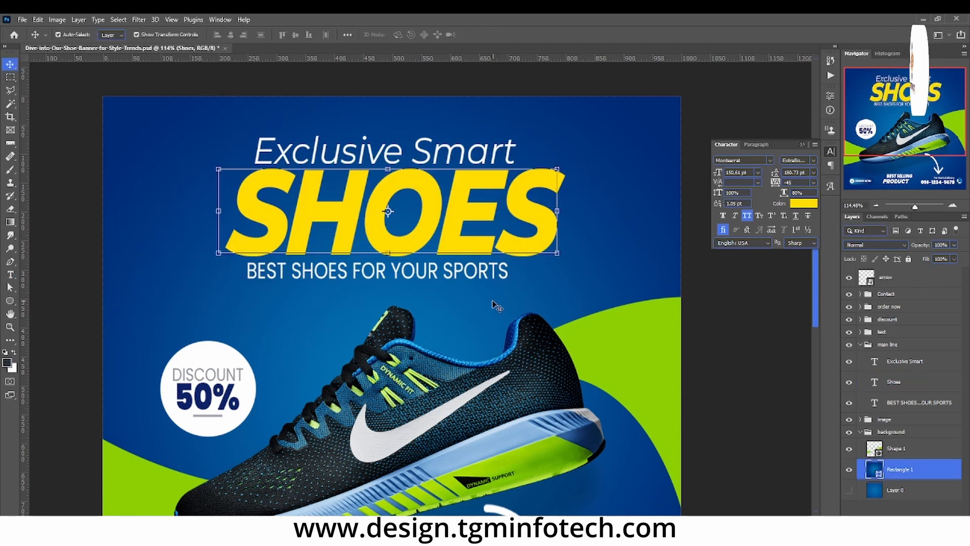
Step: Compress the BEST SHOES FOR YOUR SPORTS tagline vertically from its lower edge to a font size of about 22.21 pt
click(410, 275)
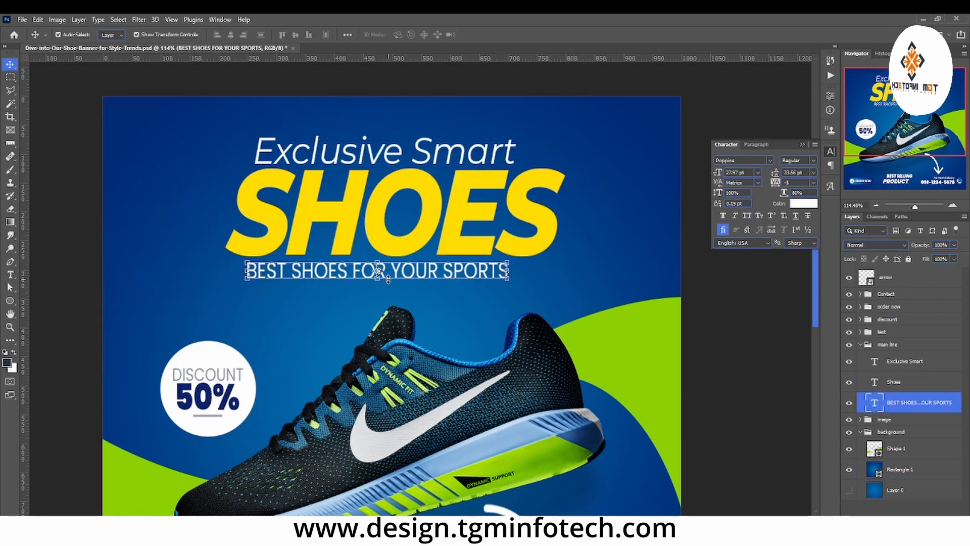
key(ctrl+t)
drag(394, 291, 394, 286)
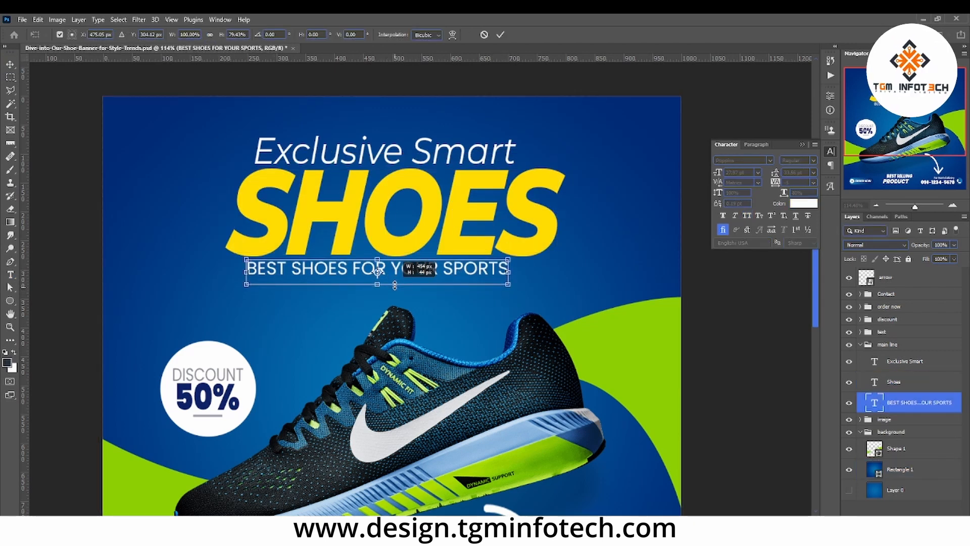
key(Return)
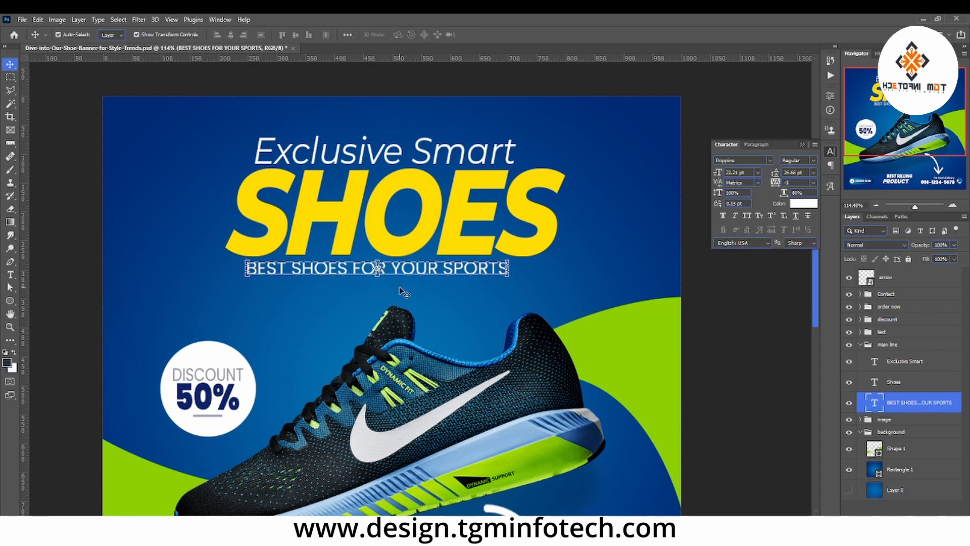
Step: Set the font of the BEST SHOES FOR YOUR SPORTS tagline to Montserrat Regular
double_click(433, 271)
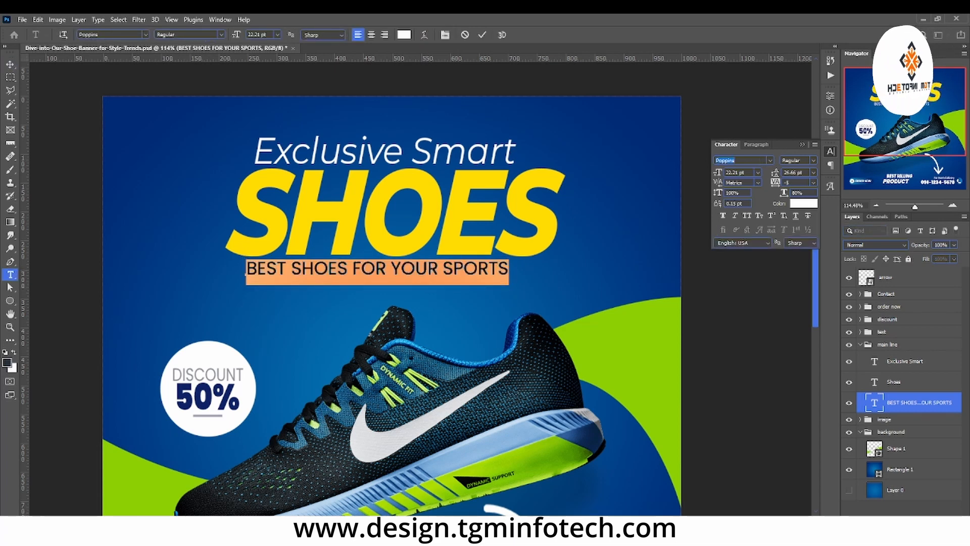
text(Montserrt)
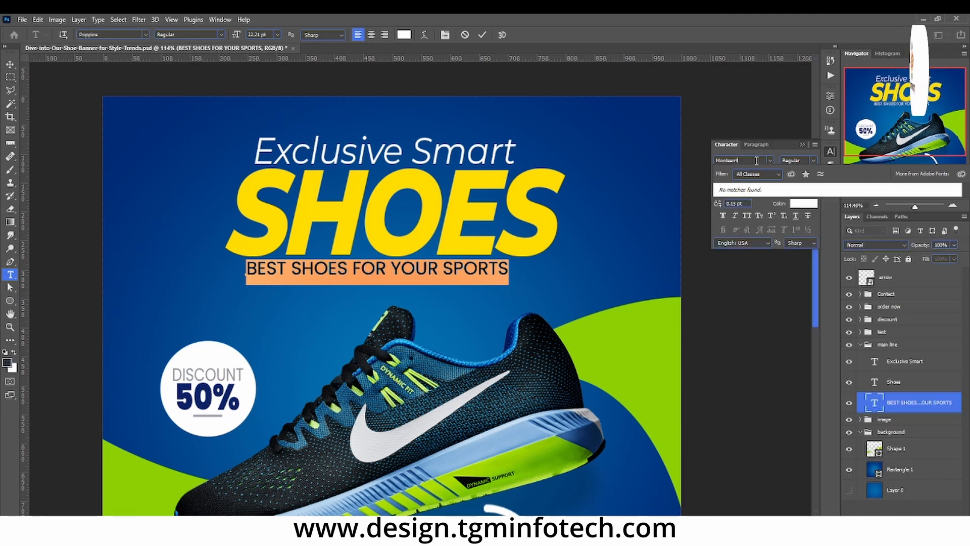
key(BackSpace)
text(at)
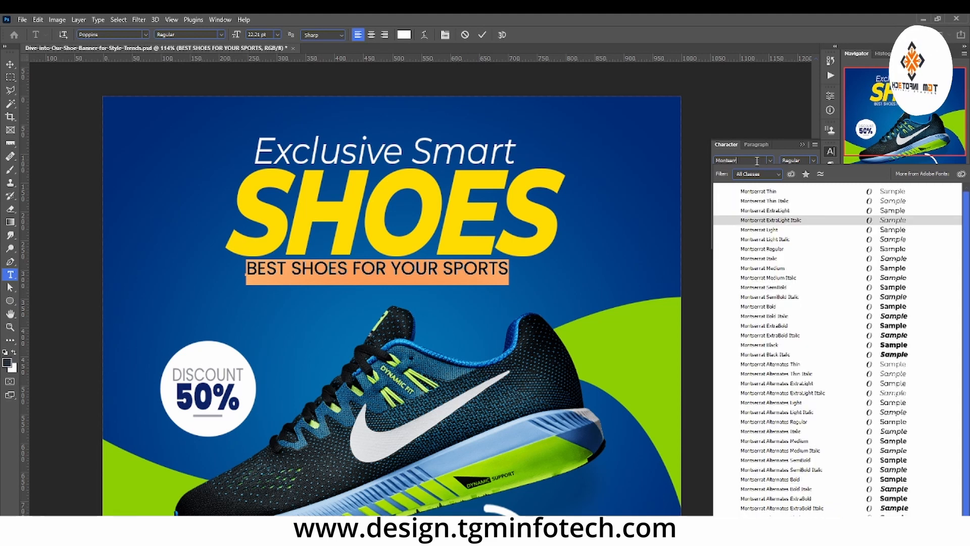
click(785, 248)
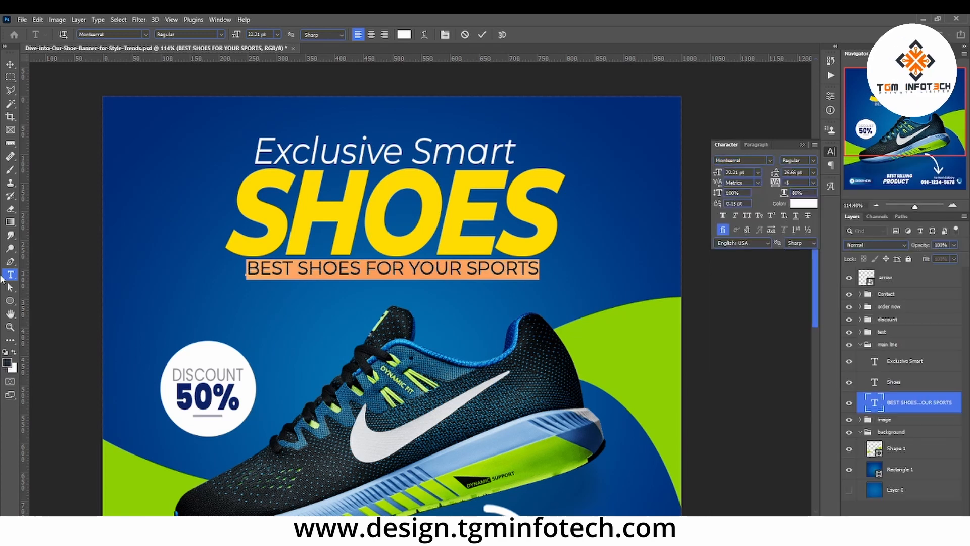
Step: Examine the overall banner layout and its details with the restyled headline text
click(10, 327)
drag(423, 298, 417, 300)
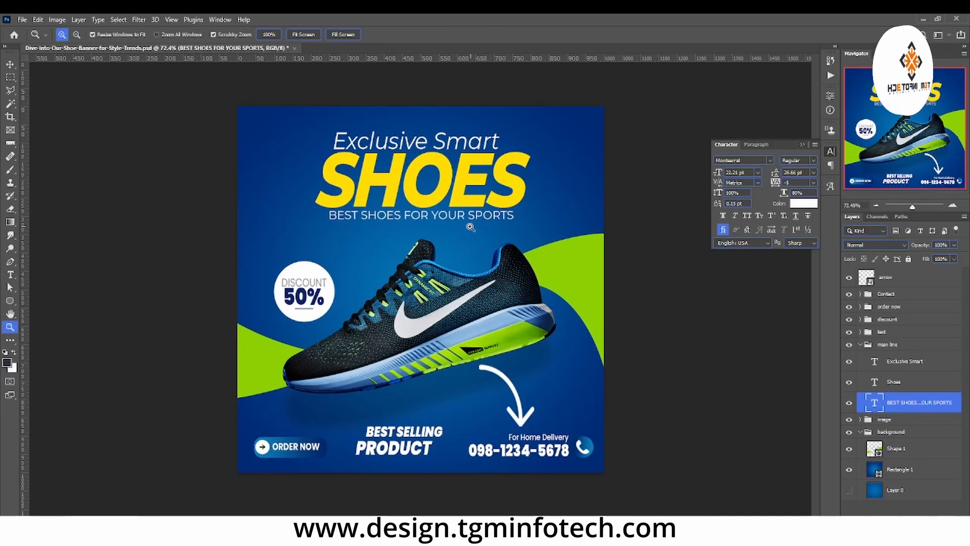
drag(471, 227, 412, 261)
drag(235, 303, 298, 309)
drag(647, 325, 630, 327)
click(10, 64)
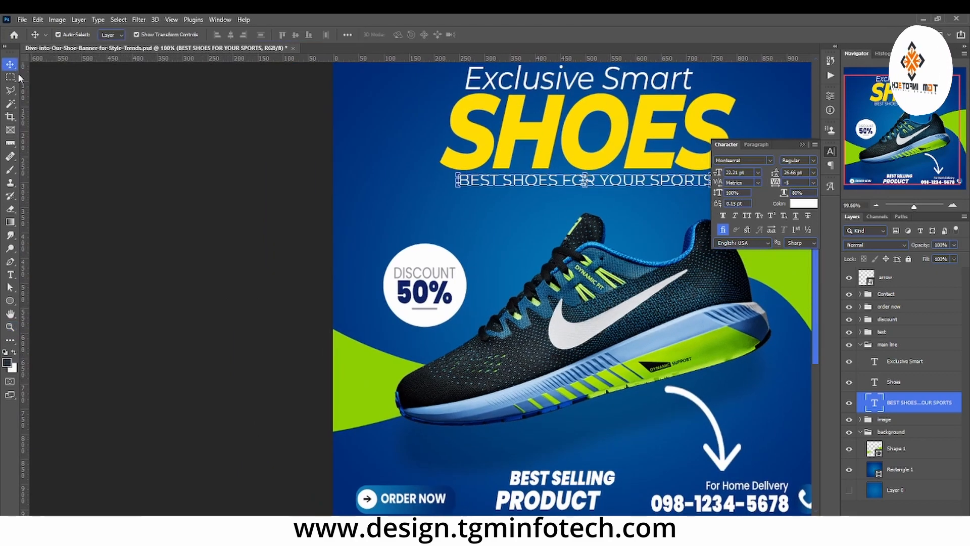
click(9, 329)
drag(420, 282, 356, 281)
drag(488, 281, 571, 278)
Step: Rotate the shoe image to a steeper tilt at an angle of about 3.68° and reposition it beneath the tagline
click(11, 65)
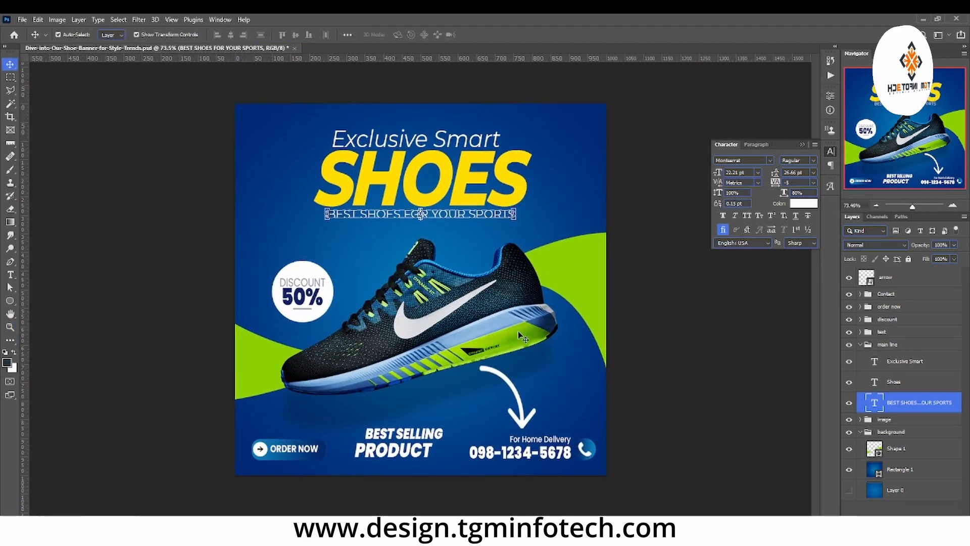
click(518, 332)
drag(562, 237, 523, 141)
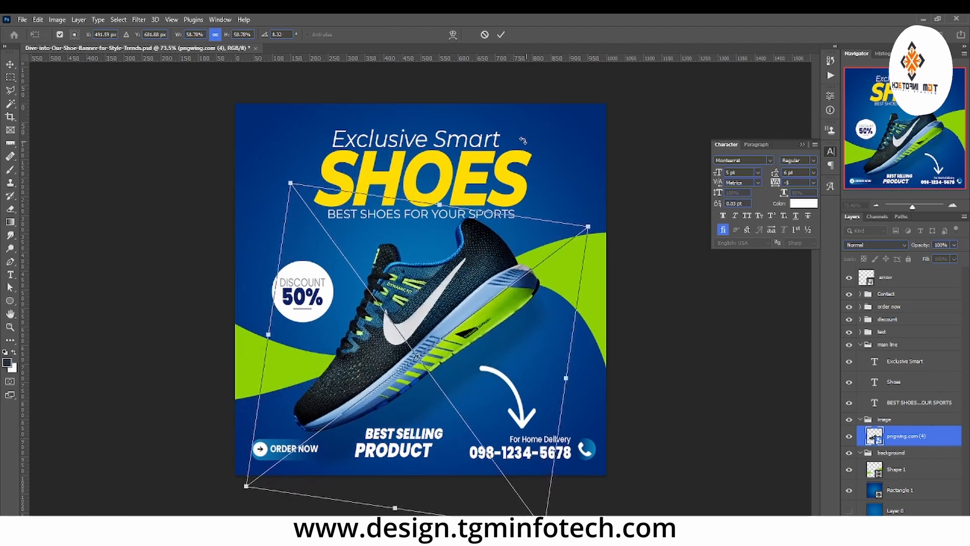
drag(516, 306, 533, 299)
drag(644, 189, 641, 172)
drag(566, 262, 562, 260)
drag(635, 187, 601, 206)
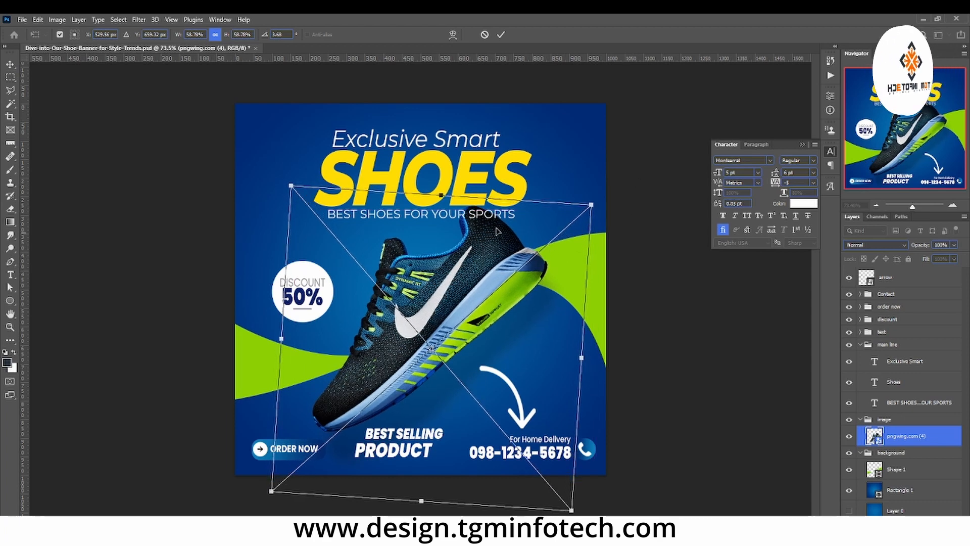
key(Return)
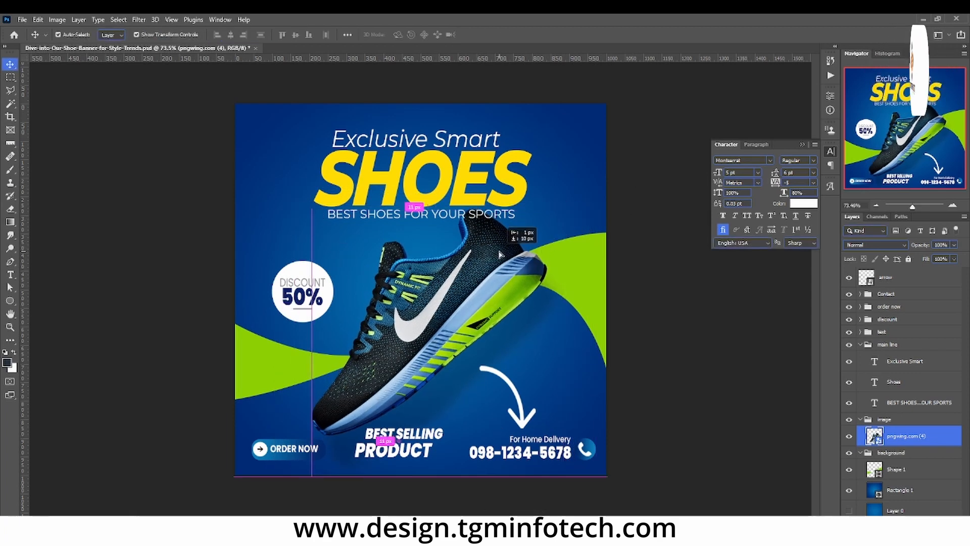
Step: Move the BEST SHOES FOR YOUR SPORTS text layer below the pngwing.com (4) shoe layer in the image group
click(909, 402)
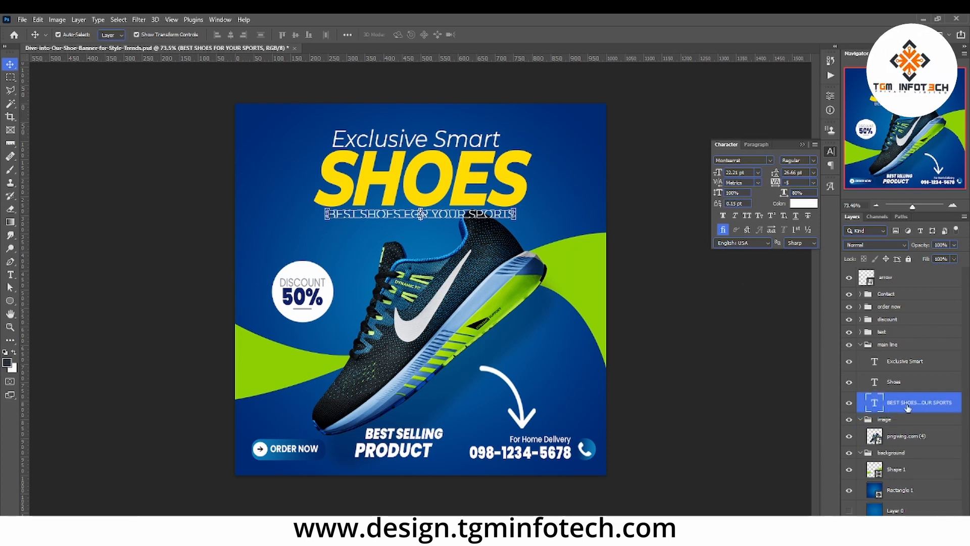
drag(909, 410, 907, 441)
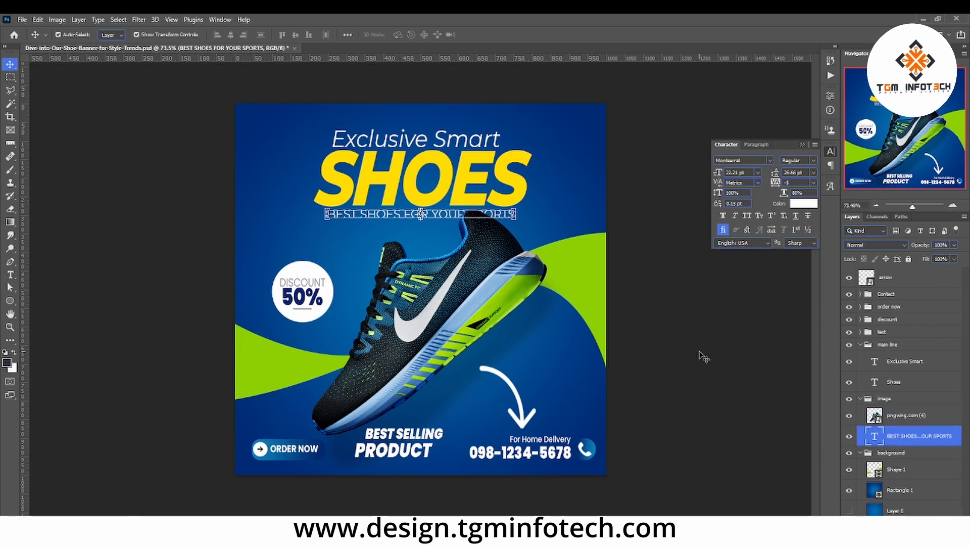
click(679, 266)
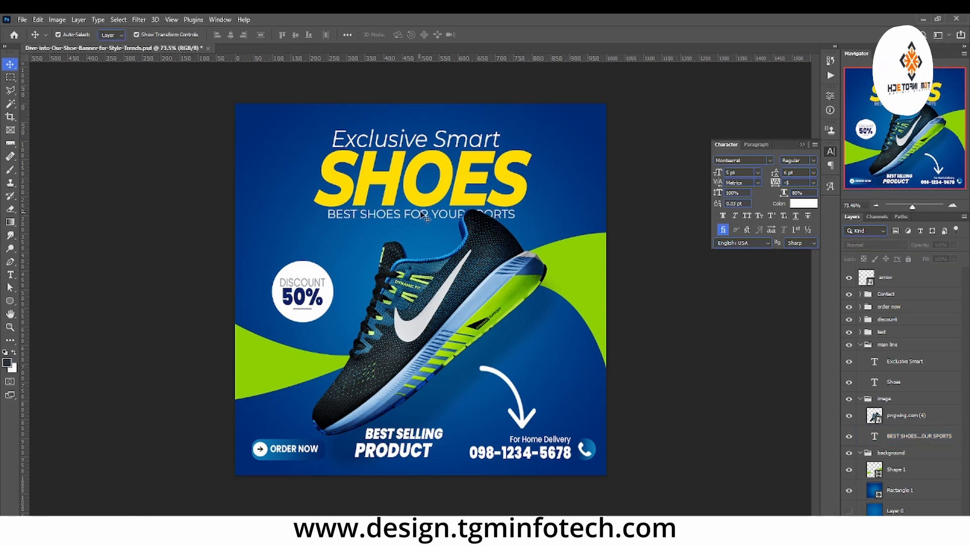
Step: Add a drop shadow to the pngwing.com (4) shoe layer and set its opacity to 24%
click(491, 234)
click(883, 530)
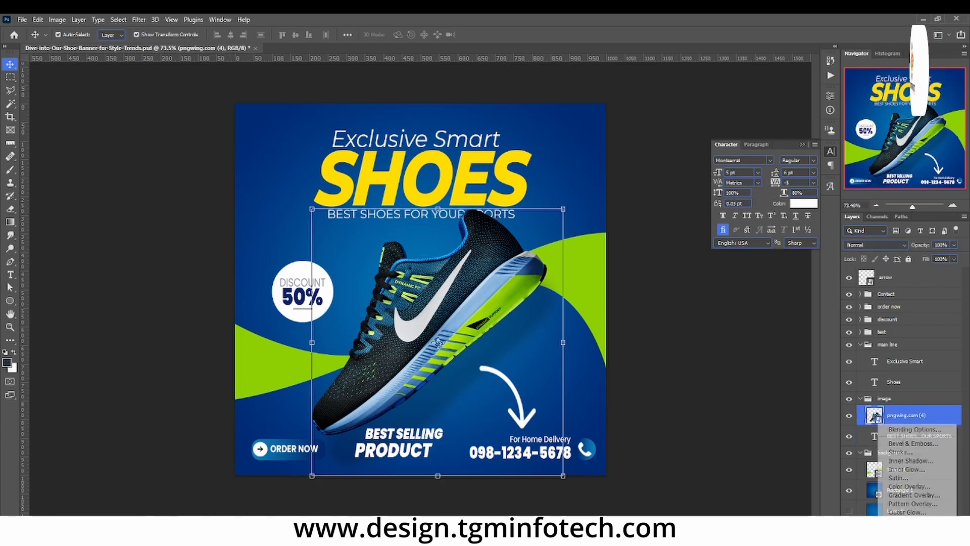
click(907, 520)
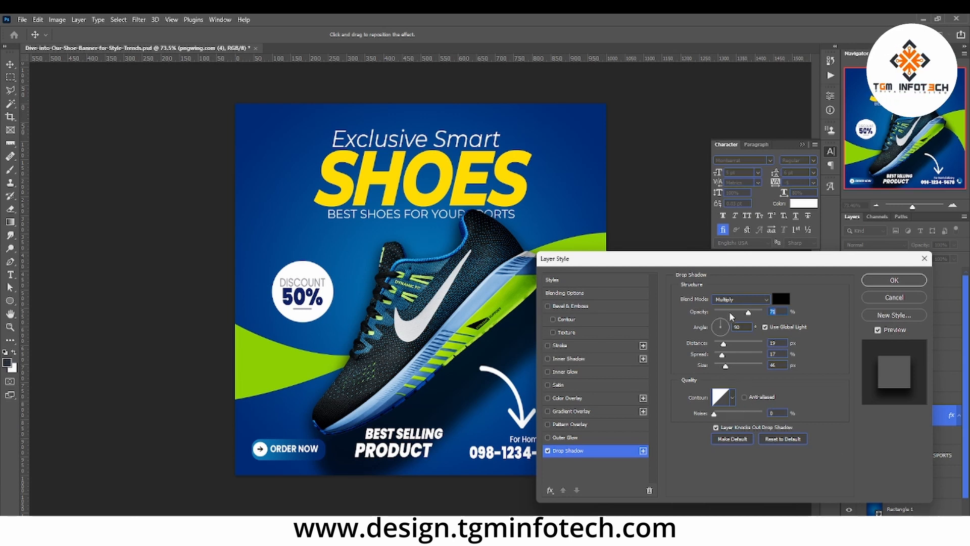
drag(744, 315, 731, 316)
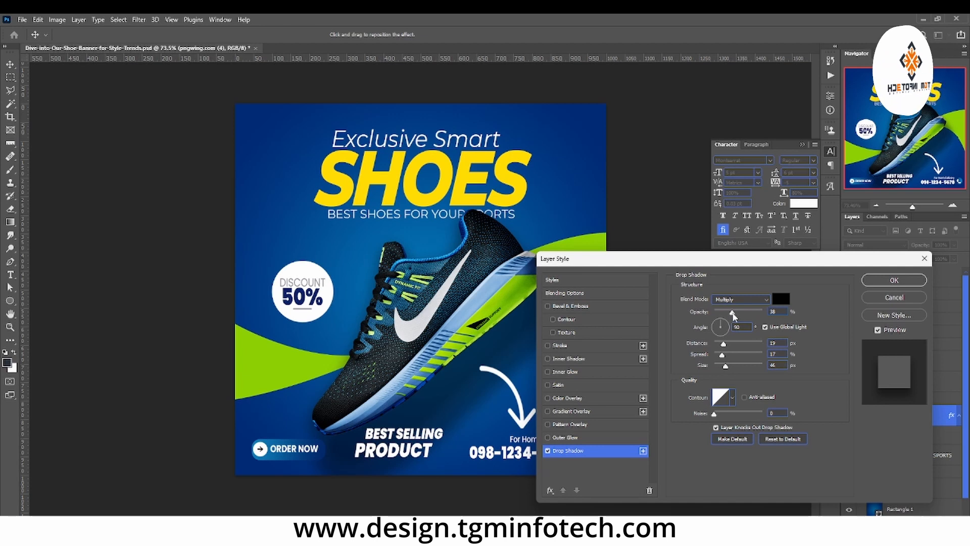
drag(732, 316, 728, 317)
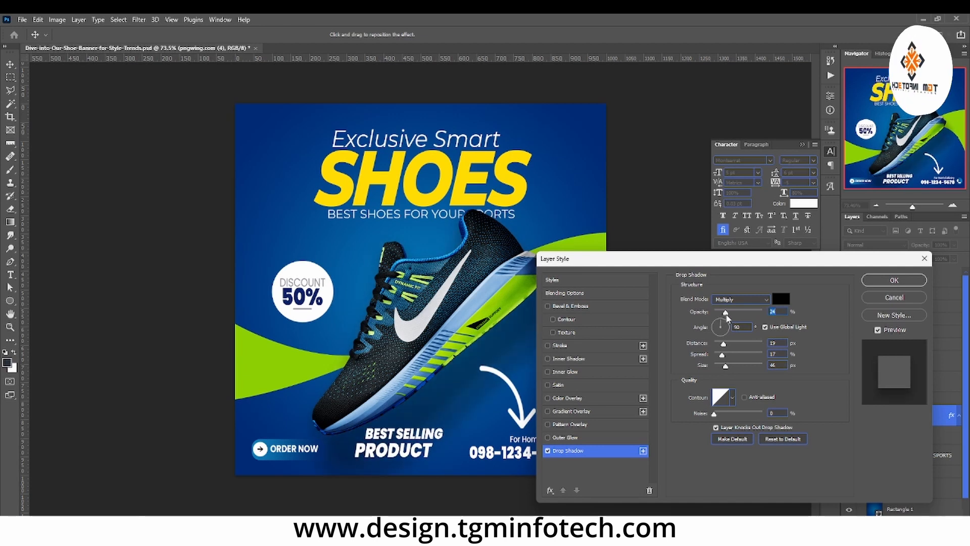
key(Return)
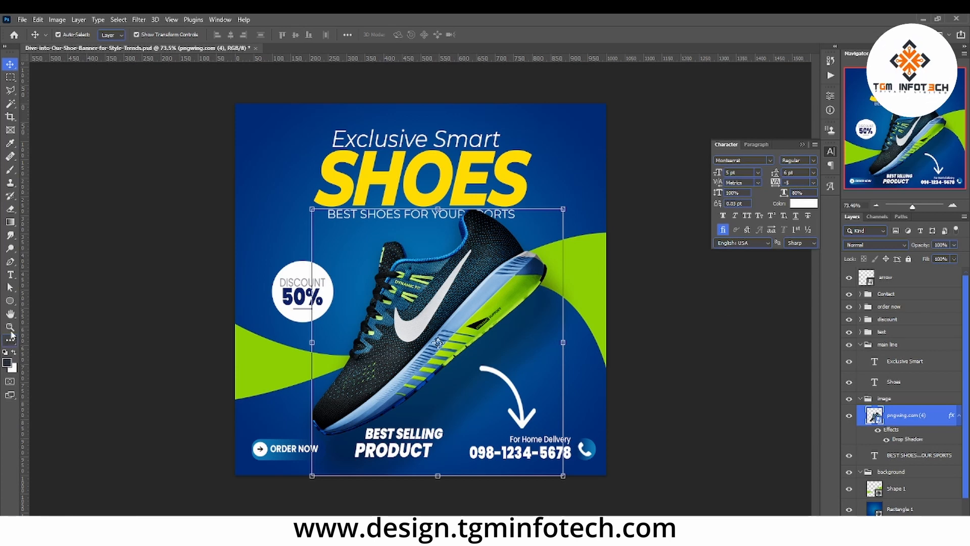
Step: Recolor the Shape 1 waves behind the shoe to a brighter lime green, starting from a green sampled on the shoe sole
click(10, 327)
drag(374, 263, 330, 262)
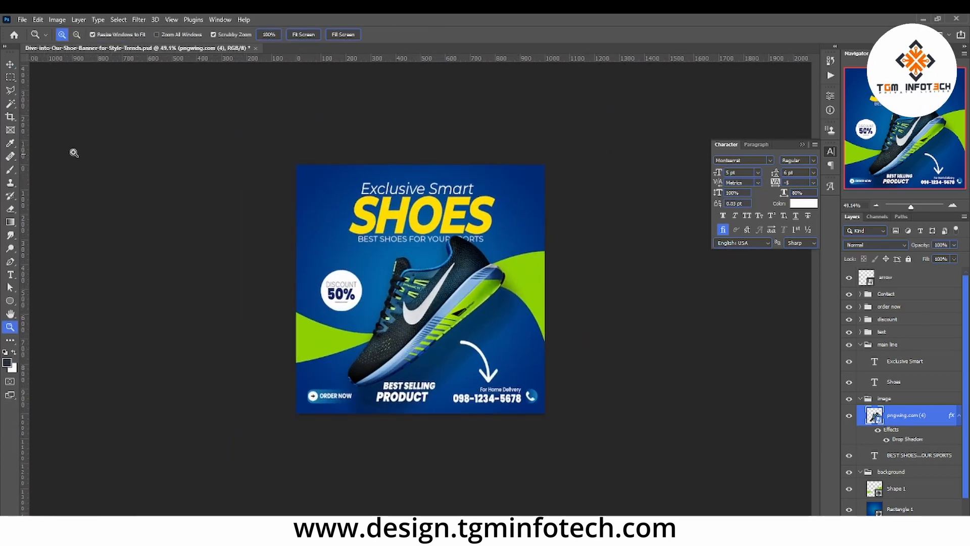
click(10, 64)
click(318, 334)
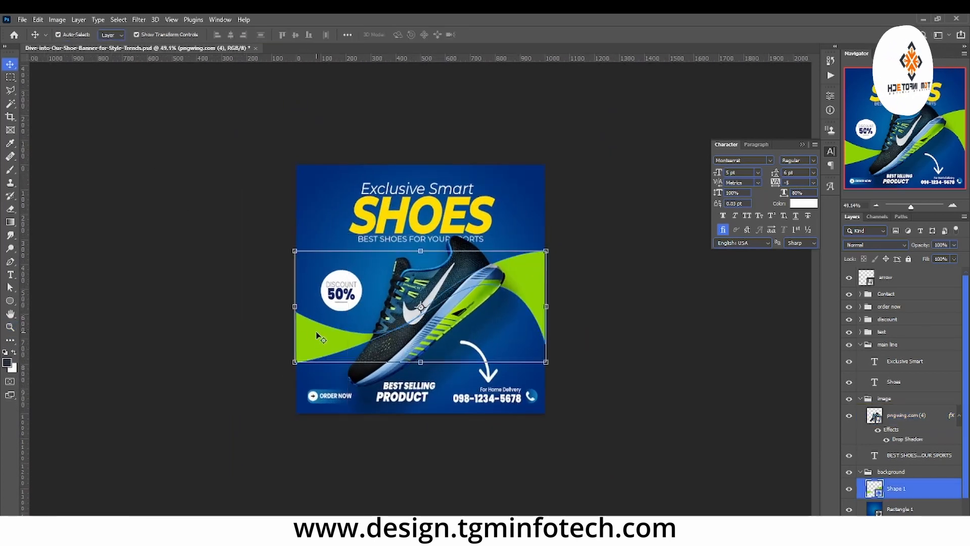
double_click(874, 488)
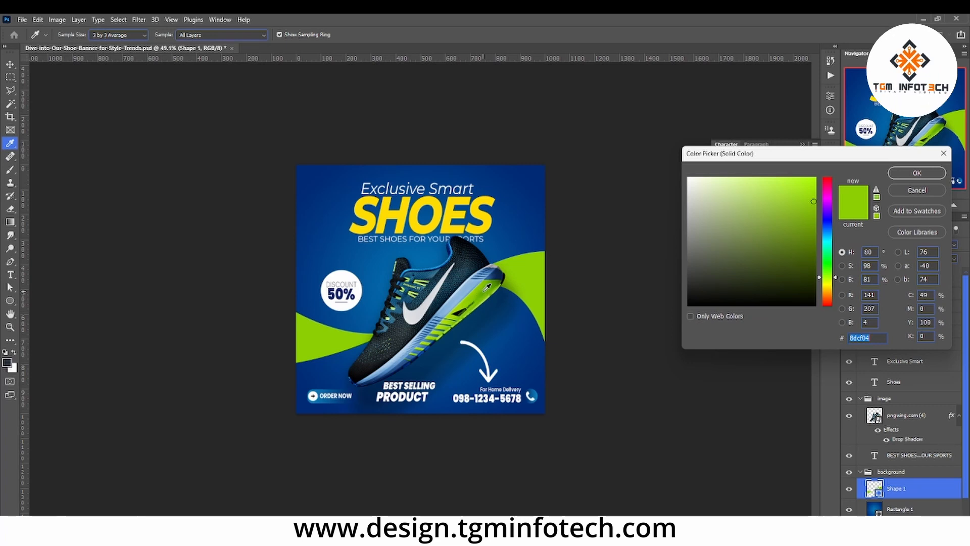
click(483, 291)
click(479, 290)
click(474, 290)
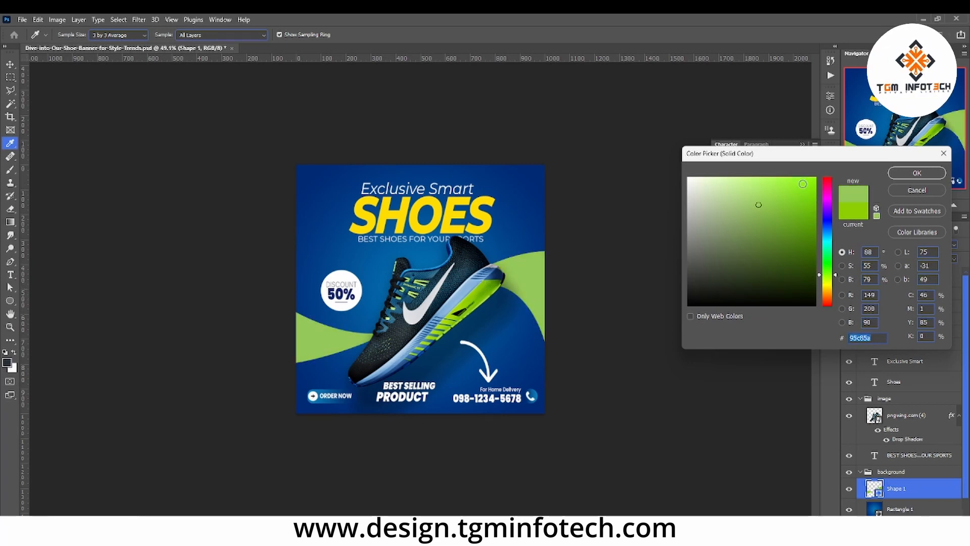
key(Return)
key(v)
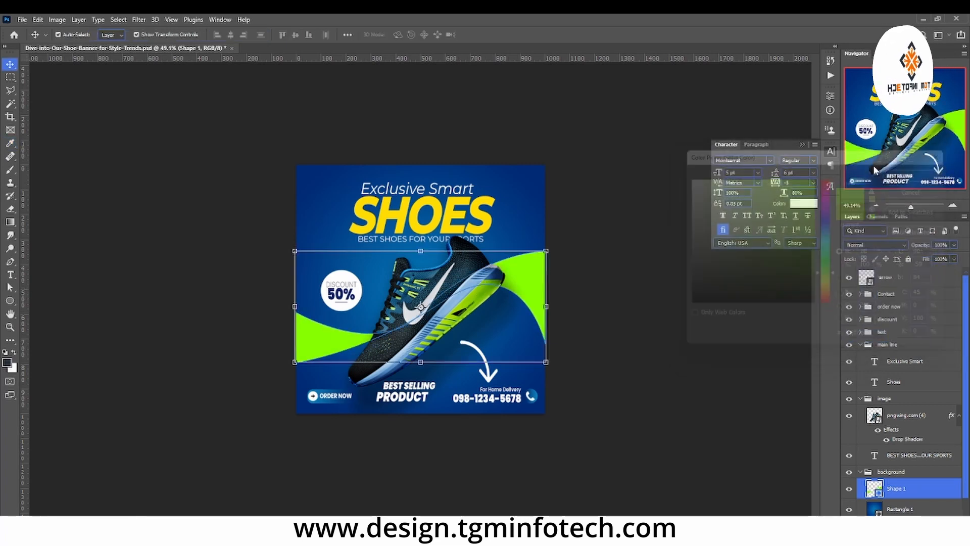
Step: Add a Hue/Saturation adjustment layer directly above the pngwing.com (4) shoe layer
click(468, 270)
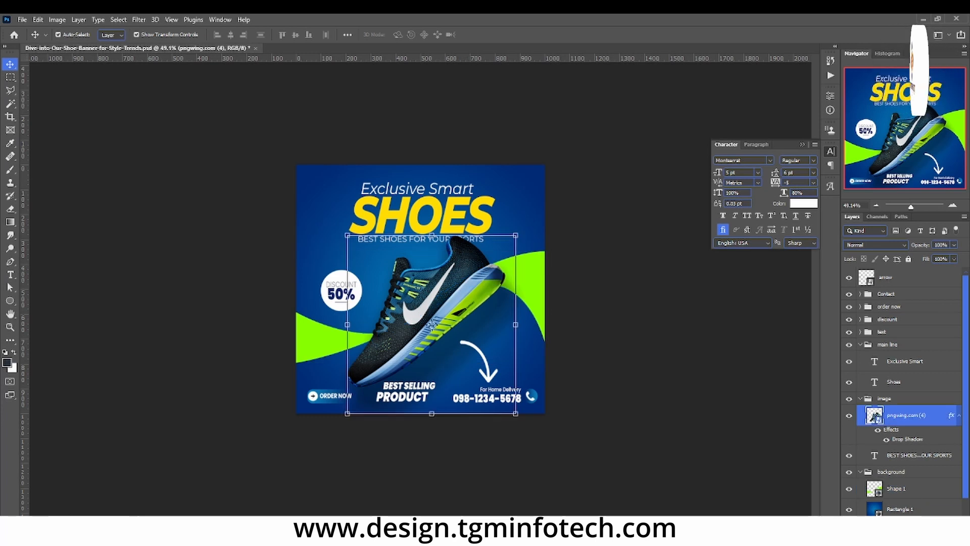
click(903, 528)
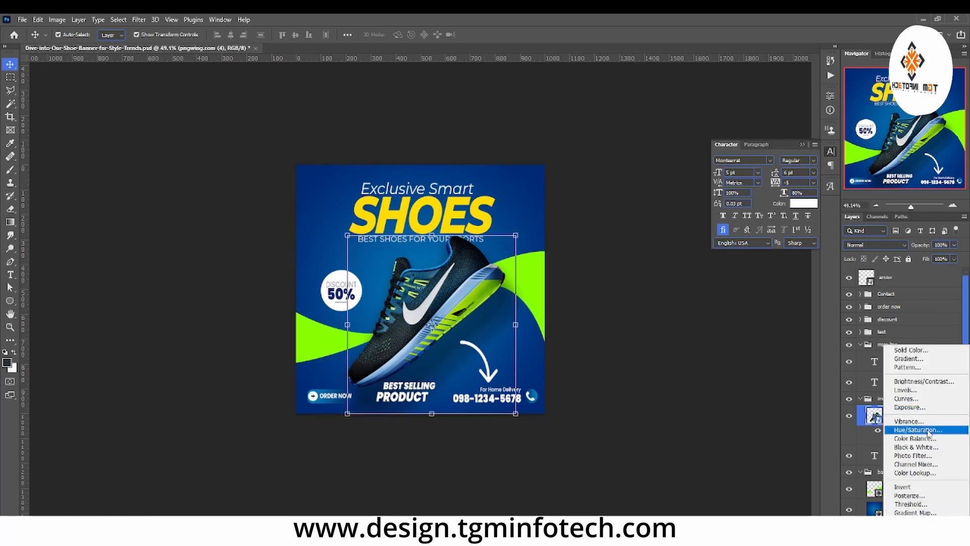
click(918, 430)
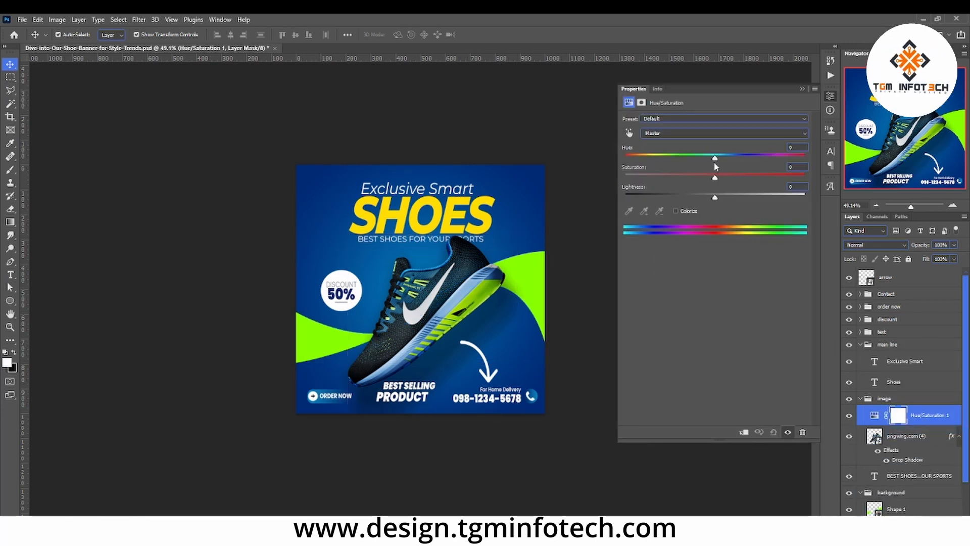
mouse_move(715, 158)
mouse_down()
mouse_move(628, 159)
mouse_move(715, 158)
mouse_up()
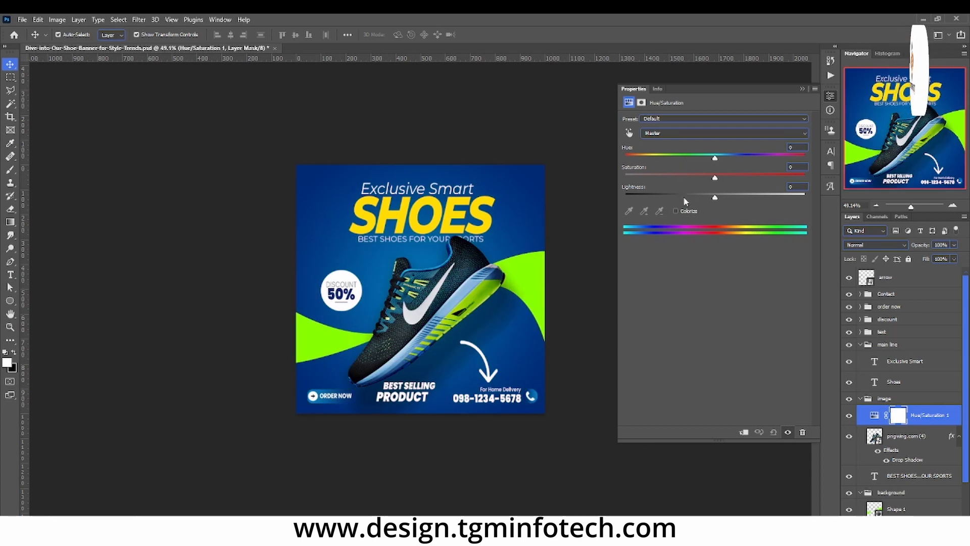
Step: Target the Yellows range from the shoe sole, shift its hue towards orange and set its saturation to +55
click(629, 133)
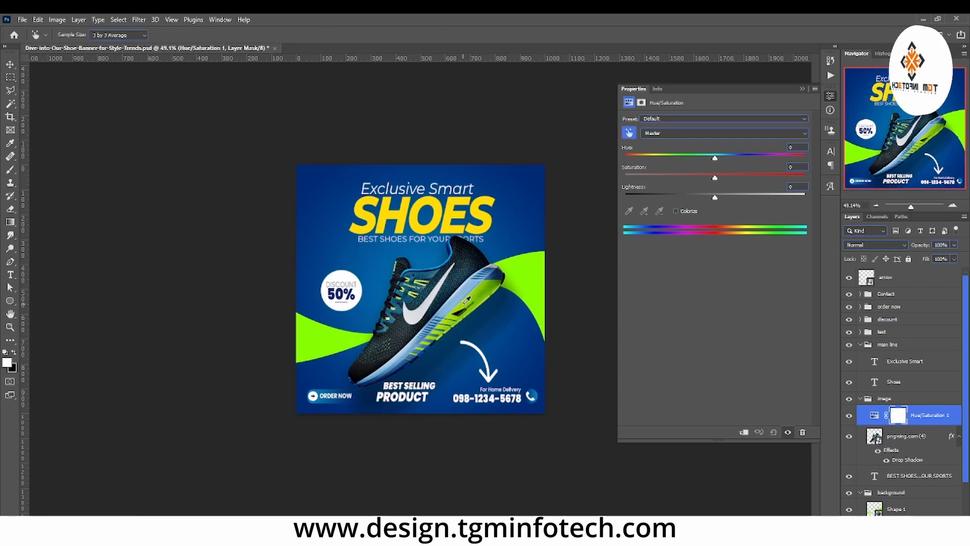
click(466, 300)
drag(715, 158, 683, 161)
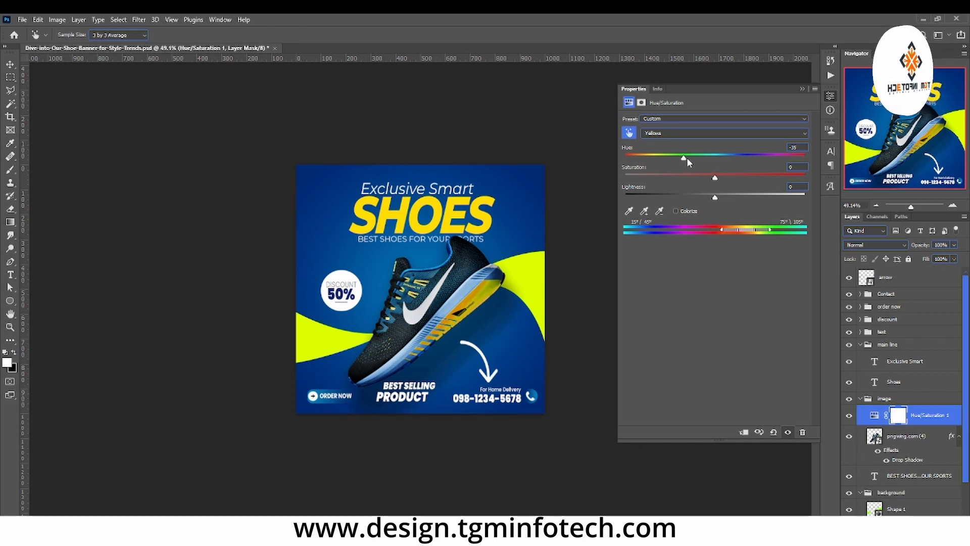
drag(689, 162, 764, 174)
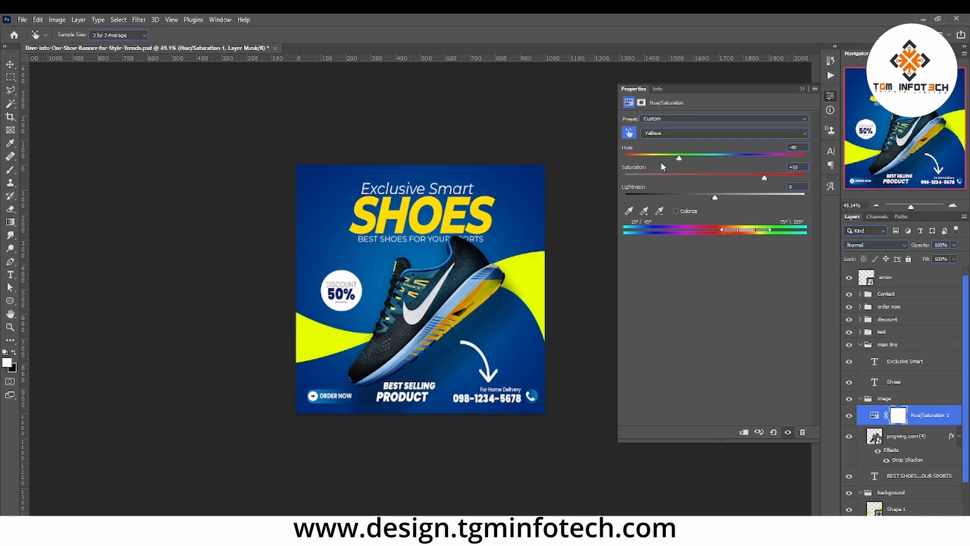
drag(678, 160, 680, 159)
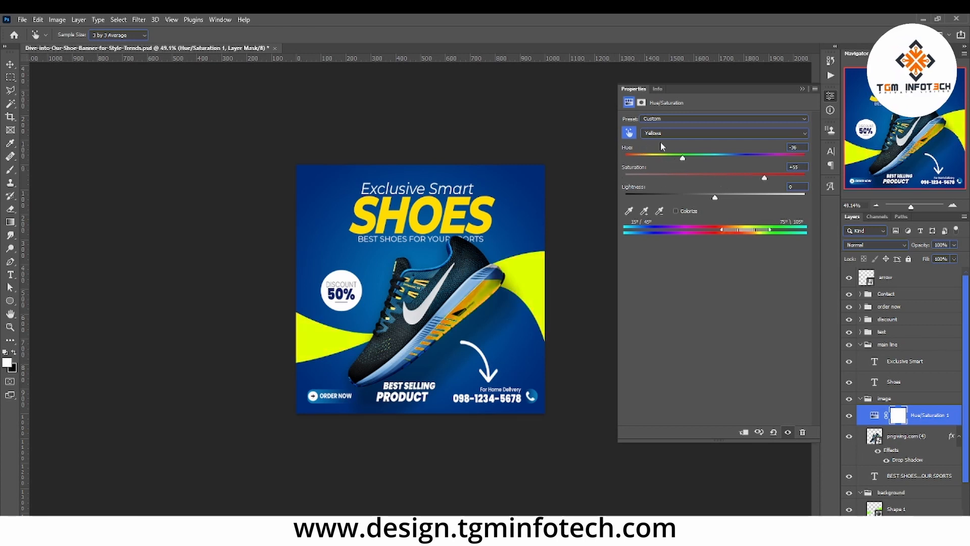
Step: Shift the hue of the Greens range in the Hue/Saturation adjustment until the background waves turn orange
click(668, 135)
click(672, 162)
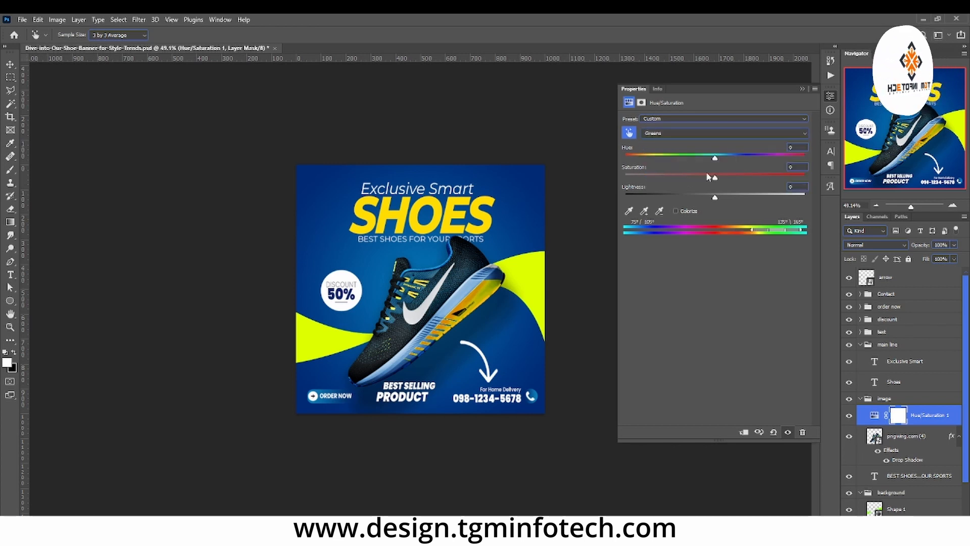
drag(714, 160, 651, 161)
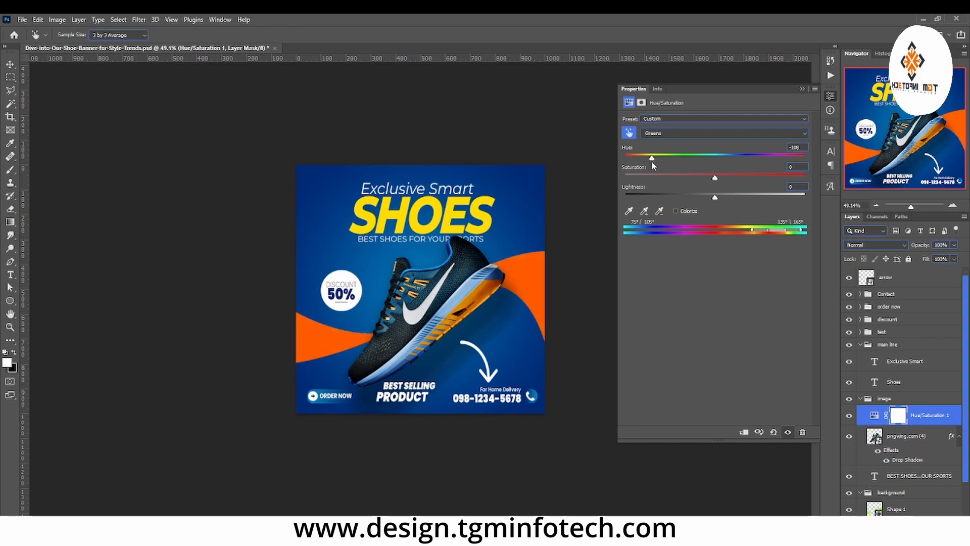
key(z)
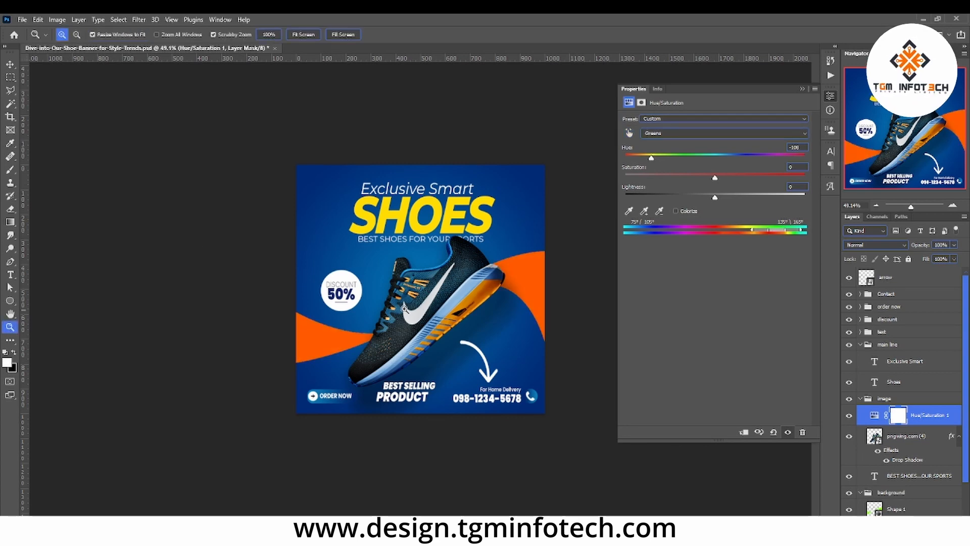
click(803, 88)
Step: Change the SHOES headline text color to the light orange #ff9a2e, starting from the orange sampled on the background wave
drag(410, 281, 435, 283)
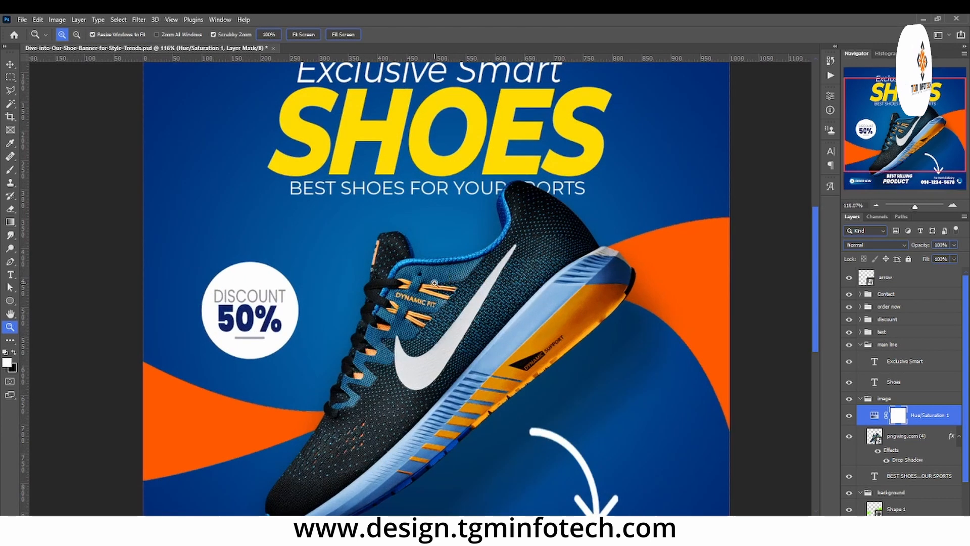
click(10, 64)
click(510, 148)
double_click(509, 148)
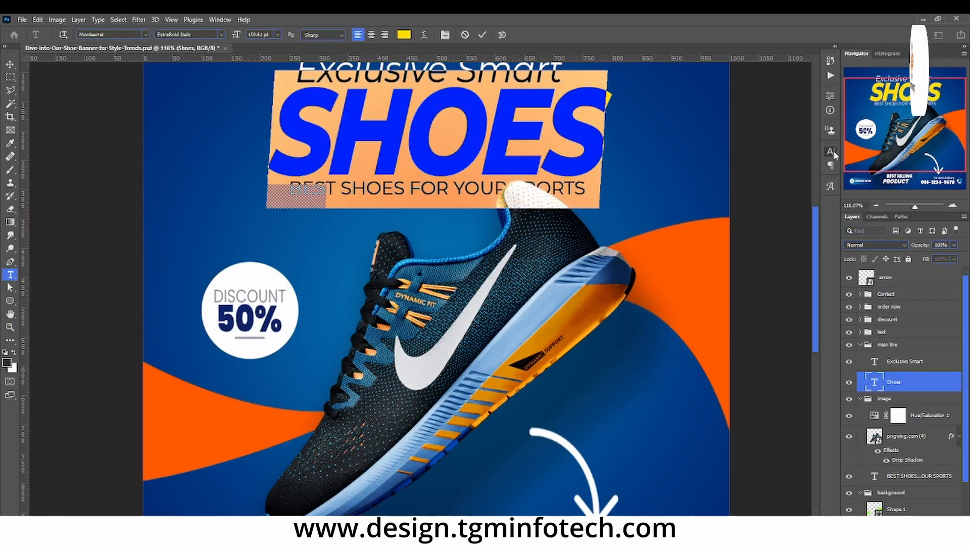
click(833, 151)
click(801, 207)
click(201, 419)
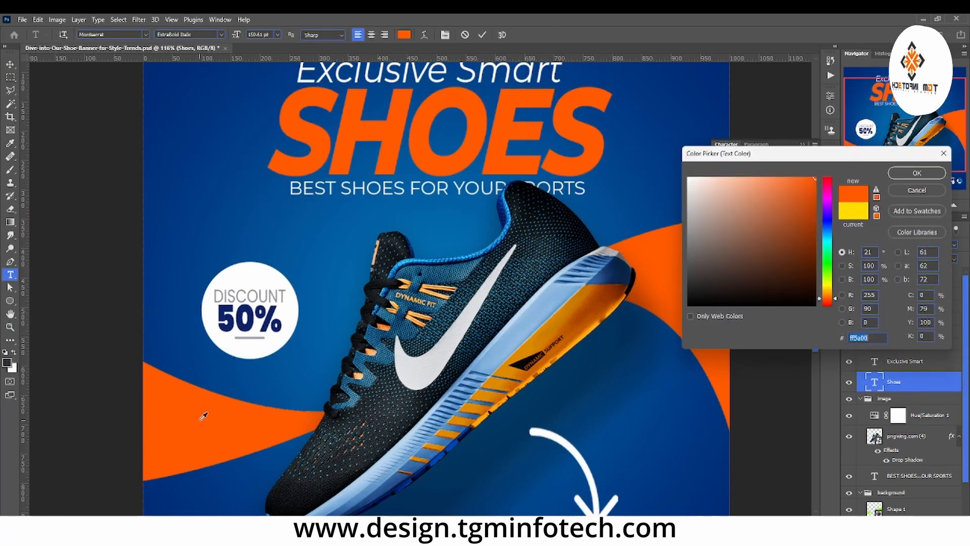
drag(832, 298, 832, 294)
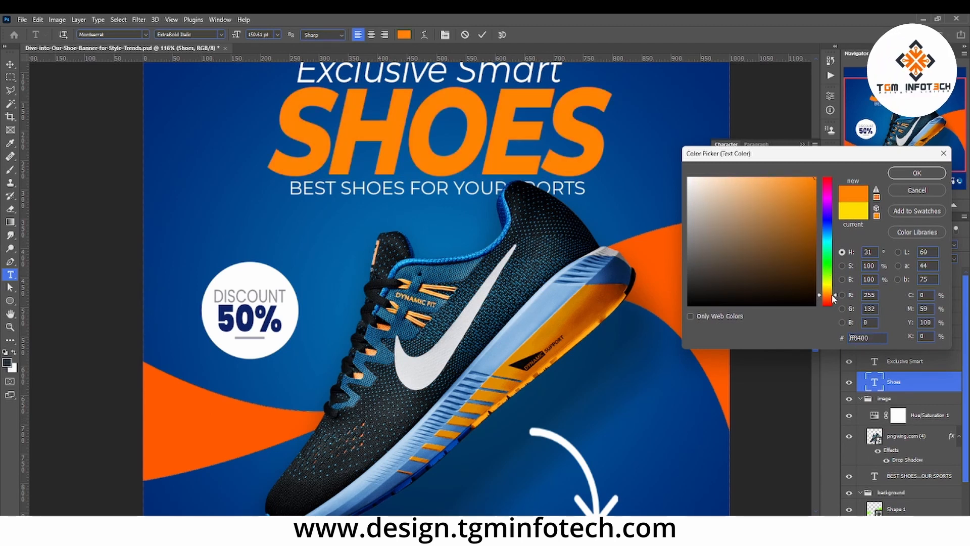
click(803, 177)
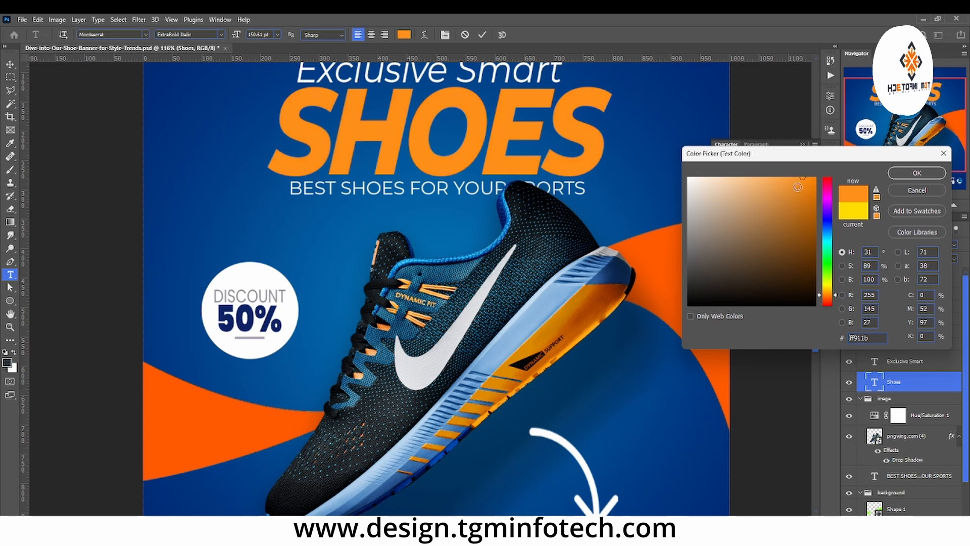
click(774, 177)
click(792, 177)
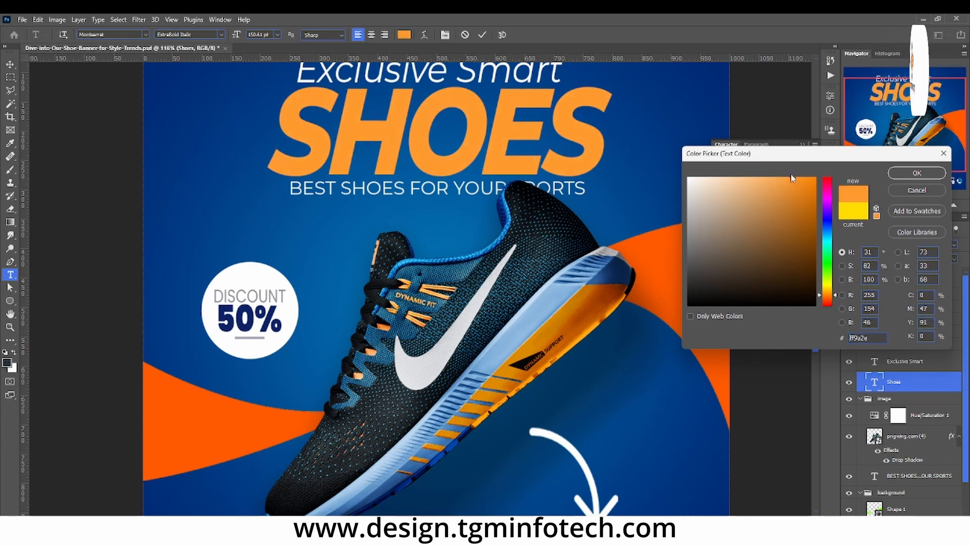
key(Return)
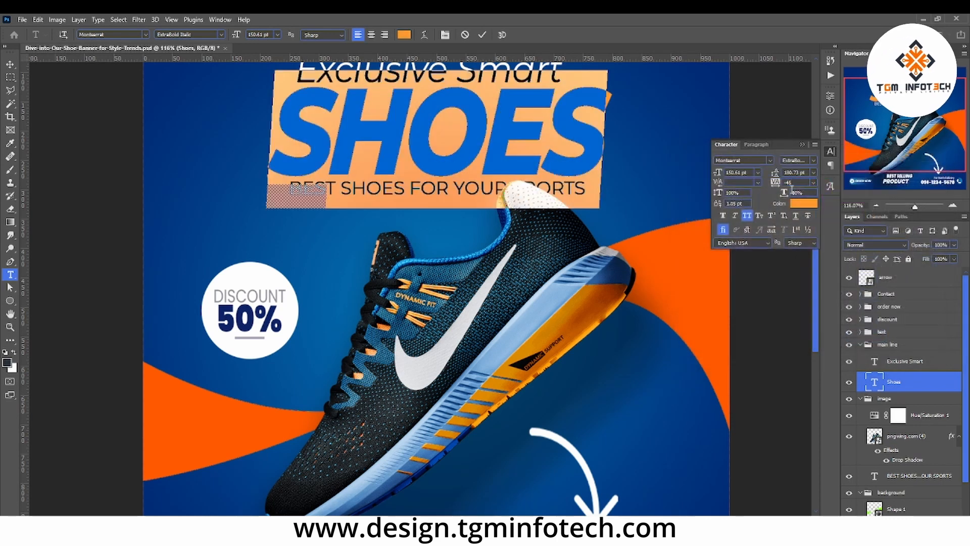
Step: Examine the gradient fill settings and color gradient of the Rectangle 1 background layer
click(10, 327)
drag(546, 336, 524, 369)
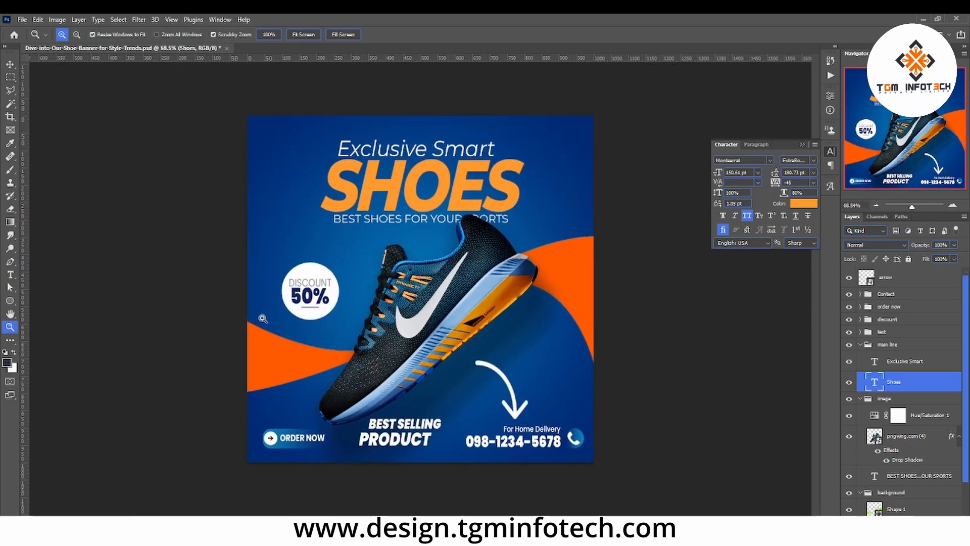
click(10, 65)
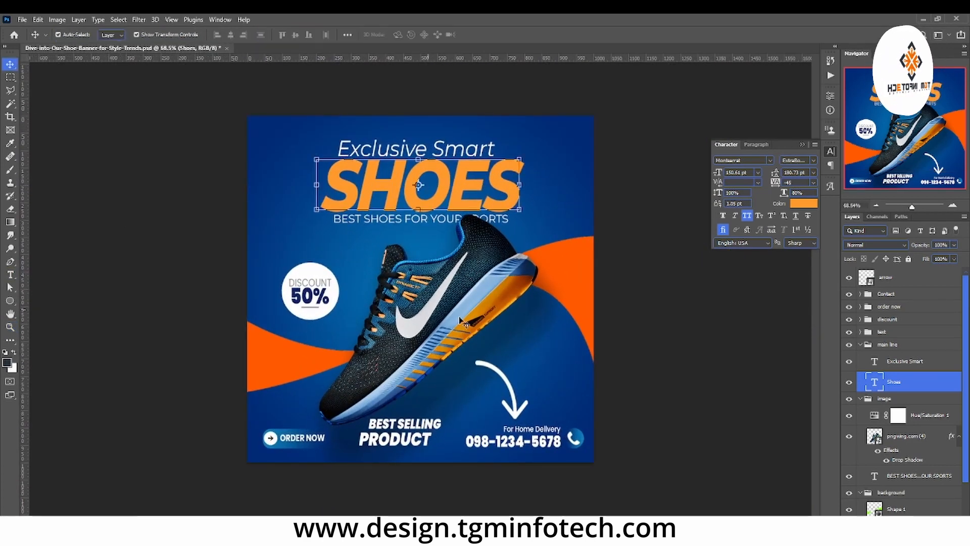
click(304, 301)
key(ctrl+minus)
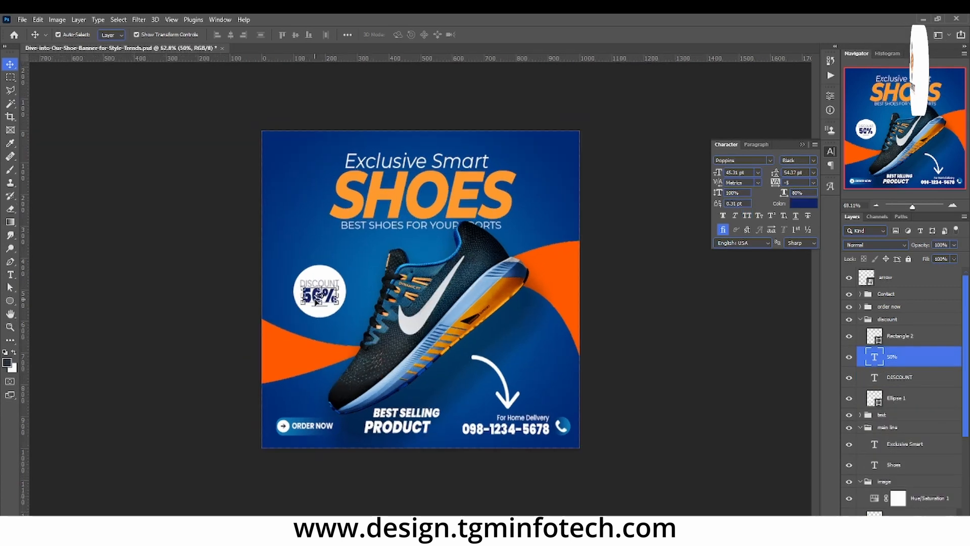
click(549, 355)
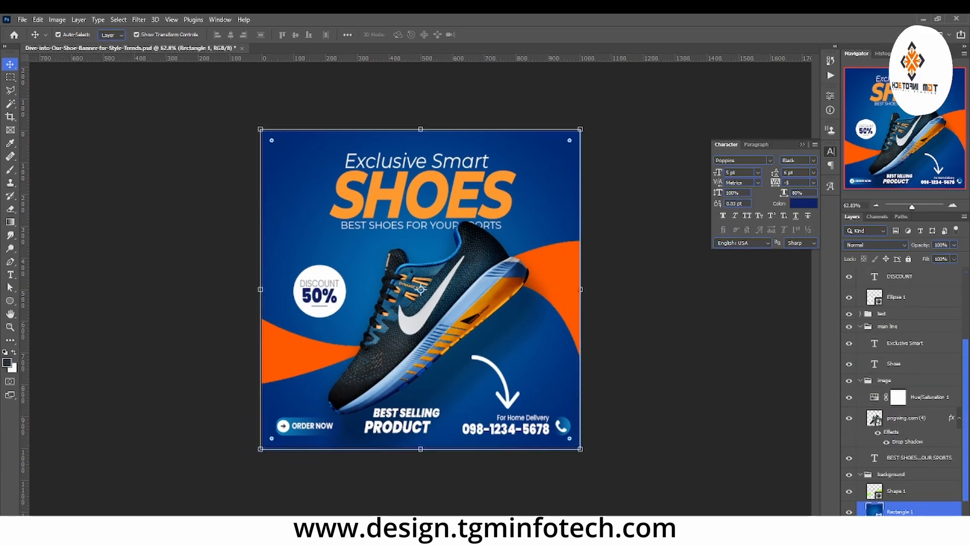
double_click(876, 511)
click(687, 206)
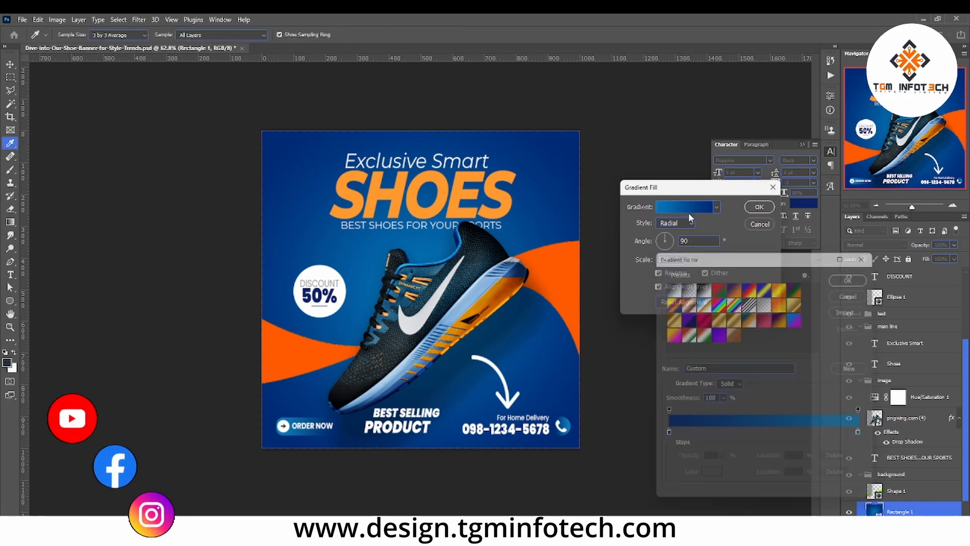
click(857, 276)
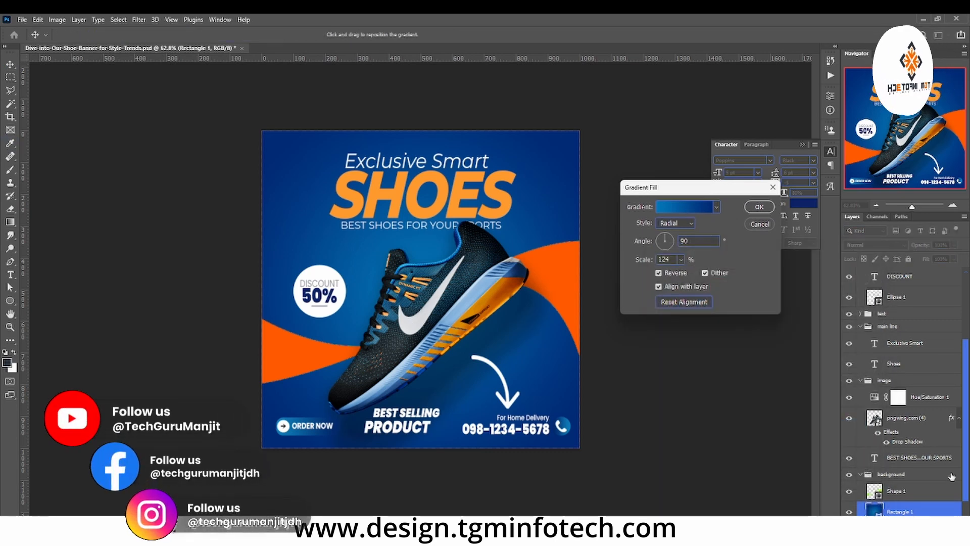
click(760, 208)
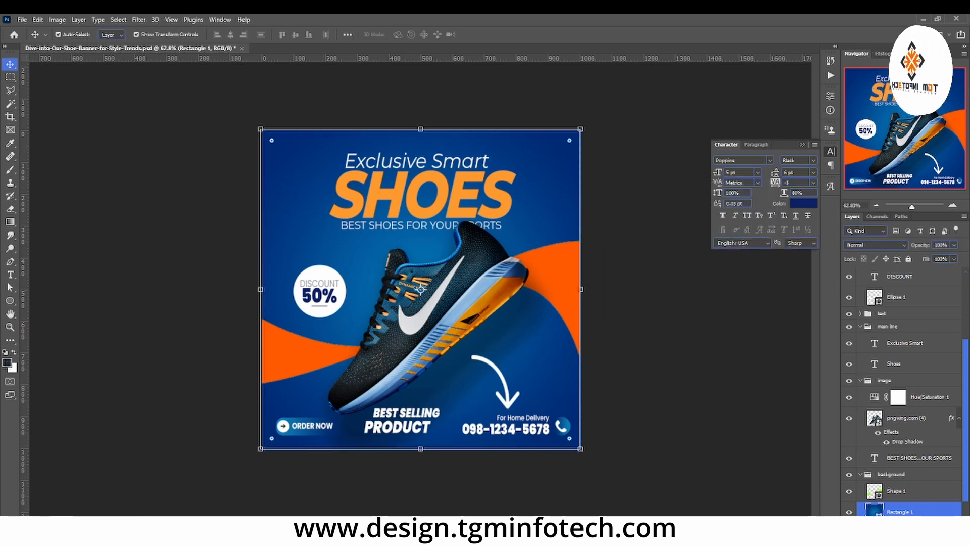
Step: Add a Brightness/Contrast adjustment above the Rectangle 1 background layer with brightness -61 and contrast 50
click(906, 531)
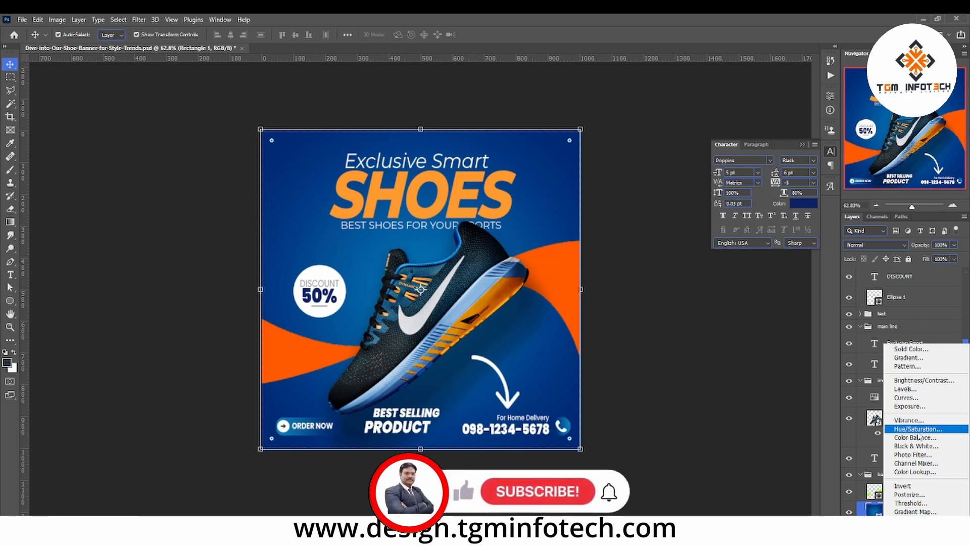
click(924, 380)
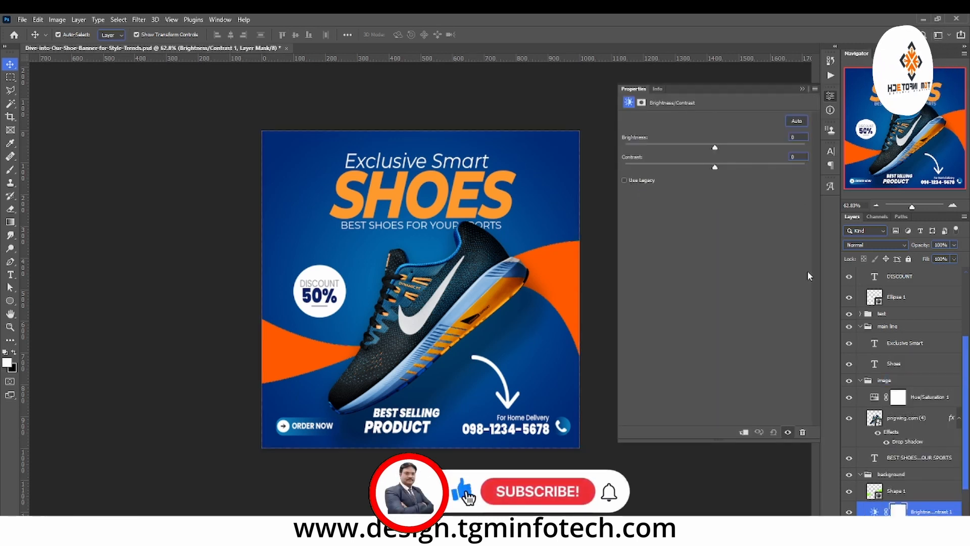
drag(716, 147, 680, 151)
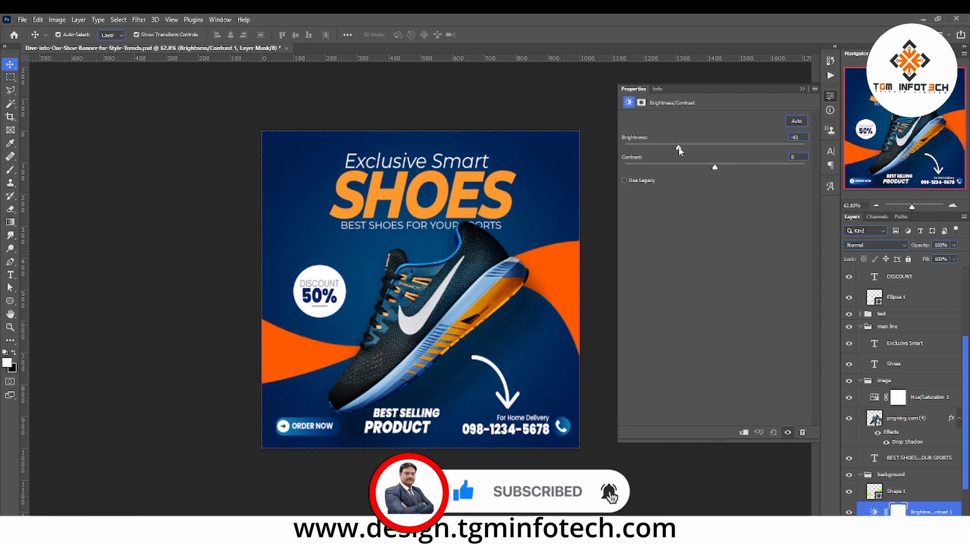
drag(716, 166, 761, 168)
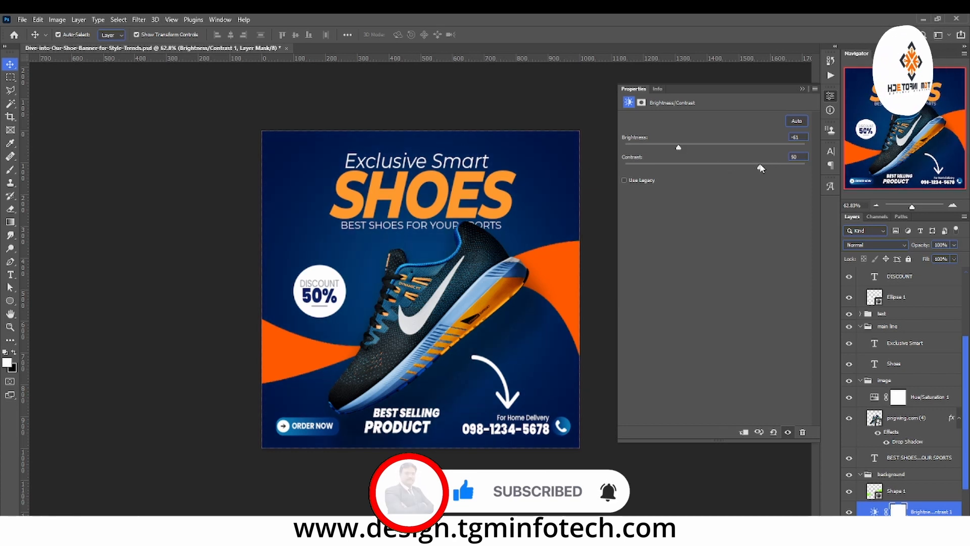
Step: Recolor the SHOES headline text with the orange sampled from the background wave
click(425, 301)
click(440, 182)
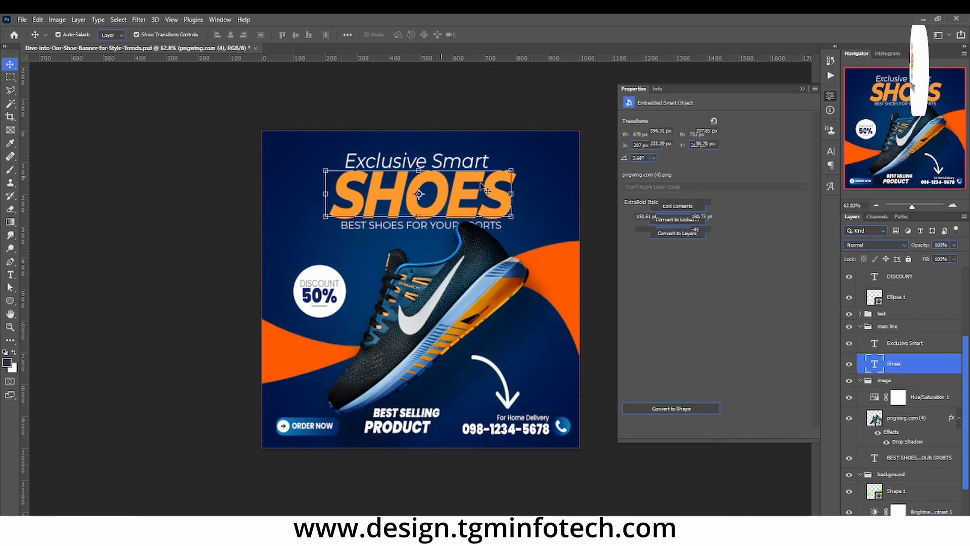
click(707, 245)
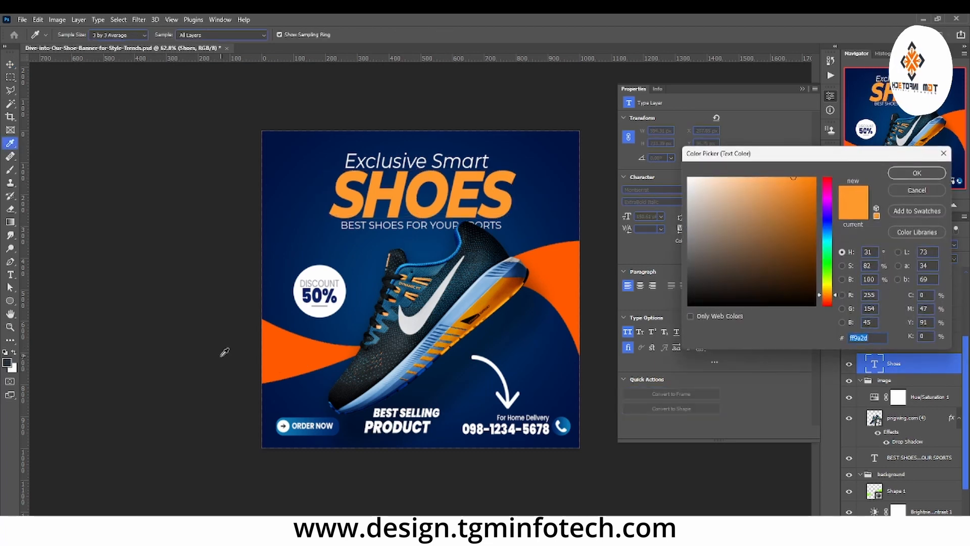
click(322, 355)
key(Return)
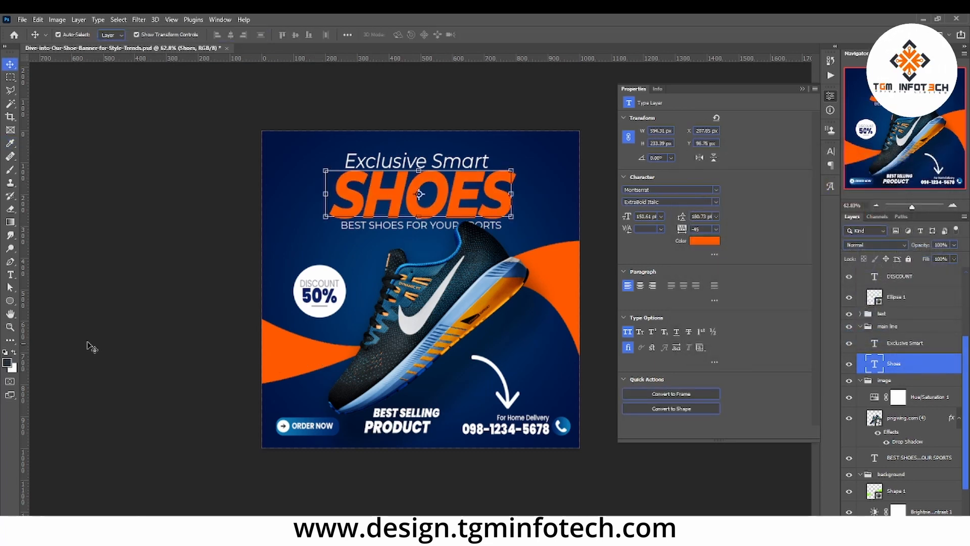
Step: Select the 50% text inside the white discount badge for transforming
click(12, 328)
mouse_move(530, 286)
mouse_down()
mouse_move(469, 291)
mouse_move(519, 280)
mouse_up()
drag(298, 278, 466, 279)
click(10, 64)
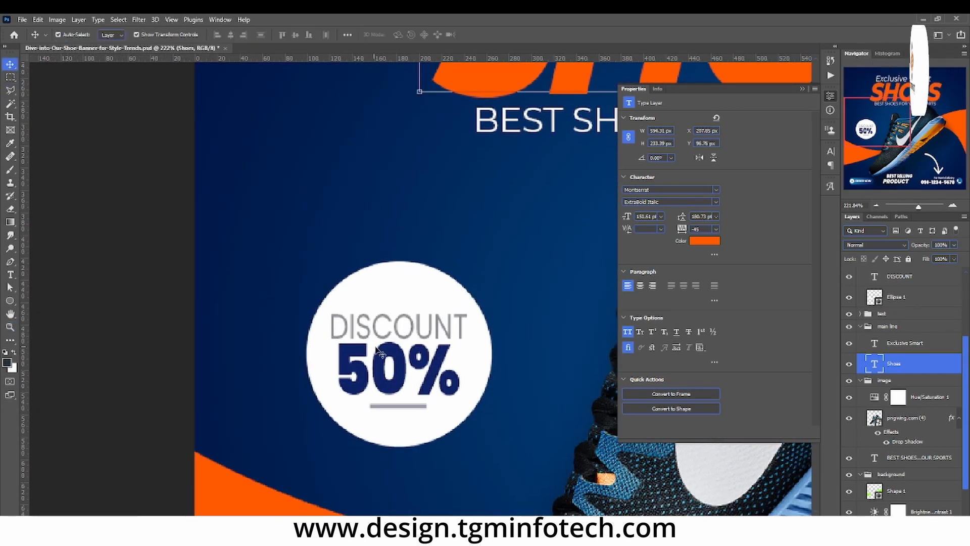
click(384, 357)
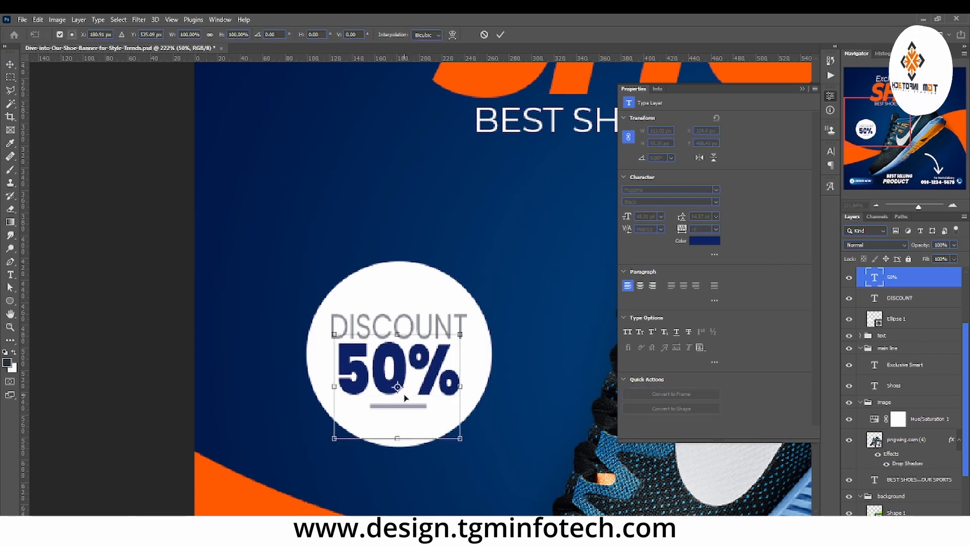